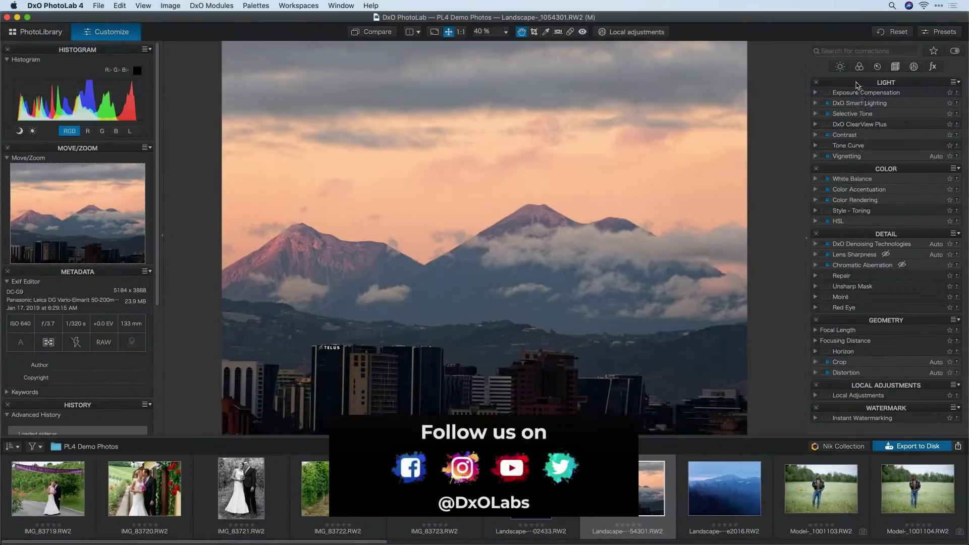
Examine the light, color, detail, geometry, local adjustment and effects corrections one category at a time.
left_click(839, 69)
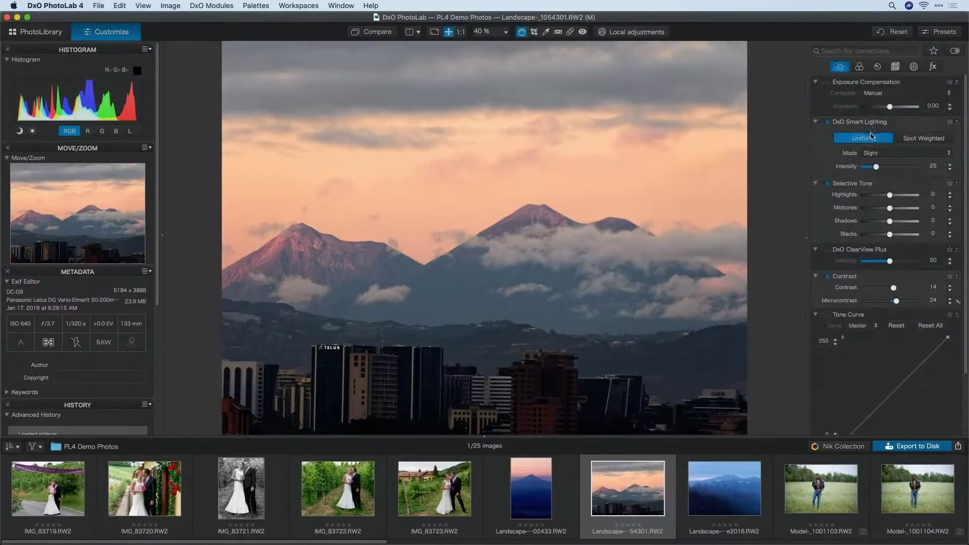
scroll(867, 198, "down", 3)
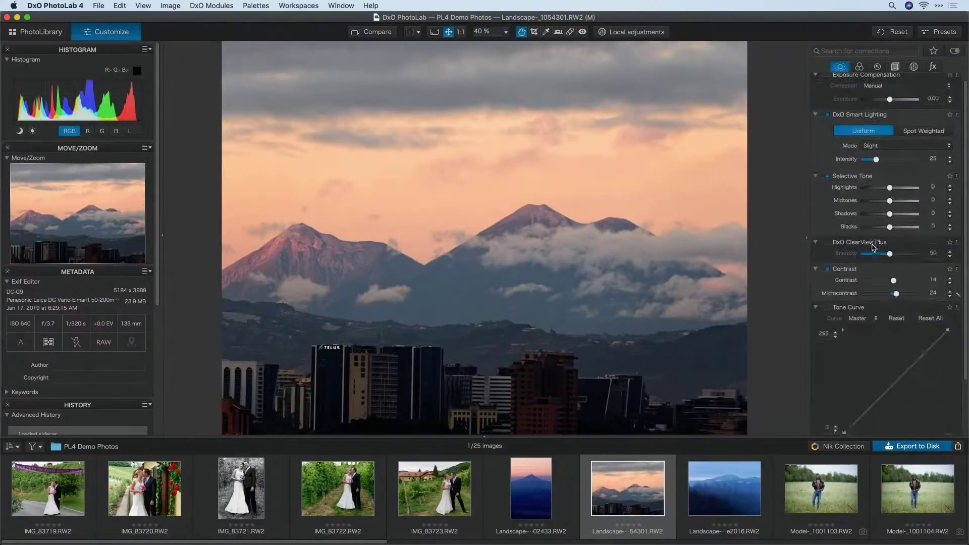
scroll(890, 131, "up", 4)
left_click(859, 67)
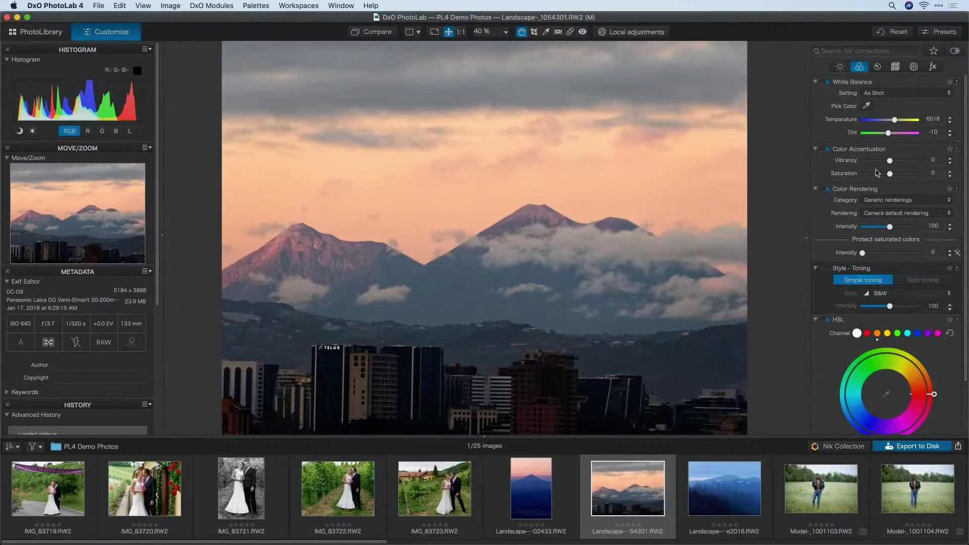
scroll(874, 216, "down", 3)
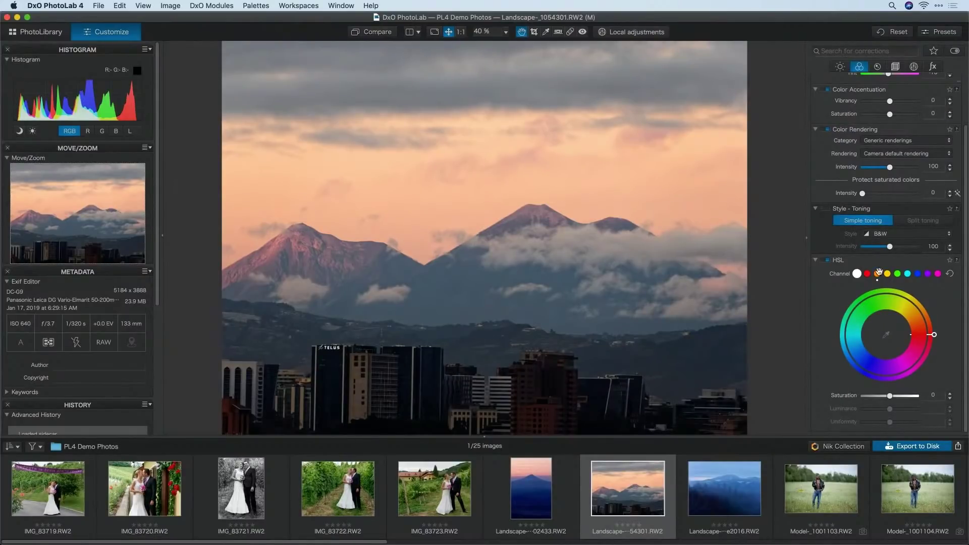
left_click(878, 67)
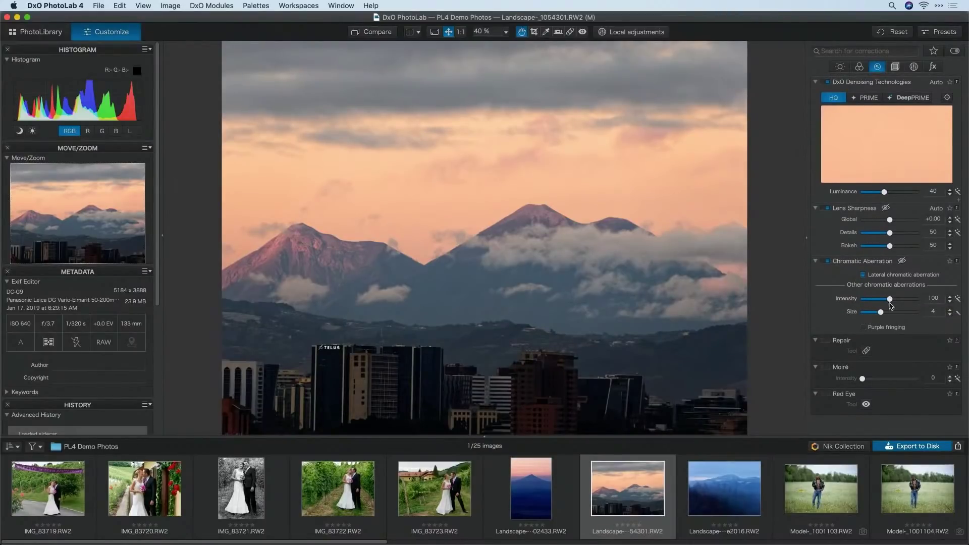
left_click(896, 67)
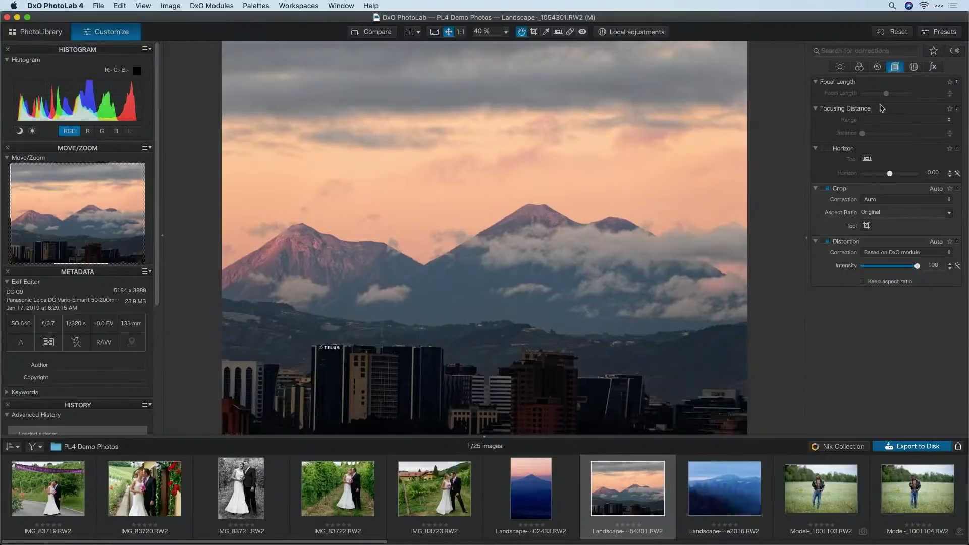
left_click(913, 68)
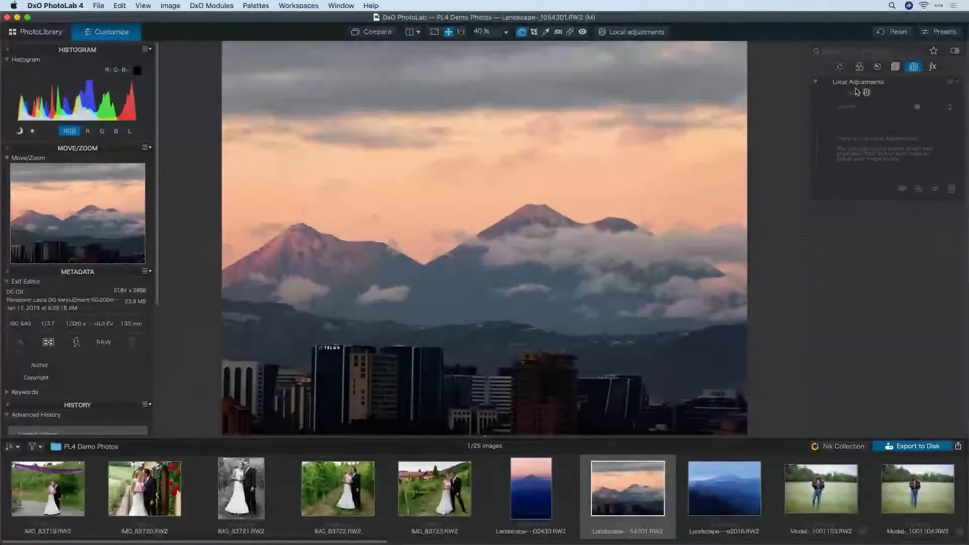
left_click(932, 67)
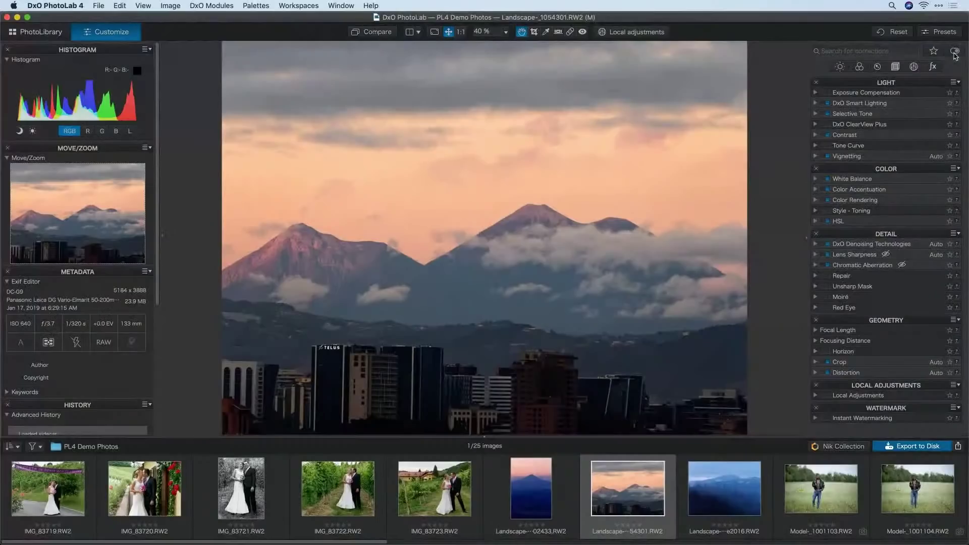
Show only the photo's active corrections, review them from Smart Lighting to denoising, and restore the full list.
left_click(954, 53)
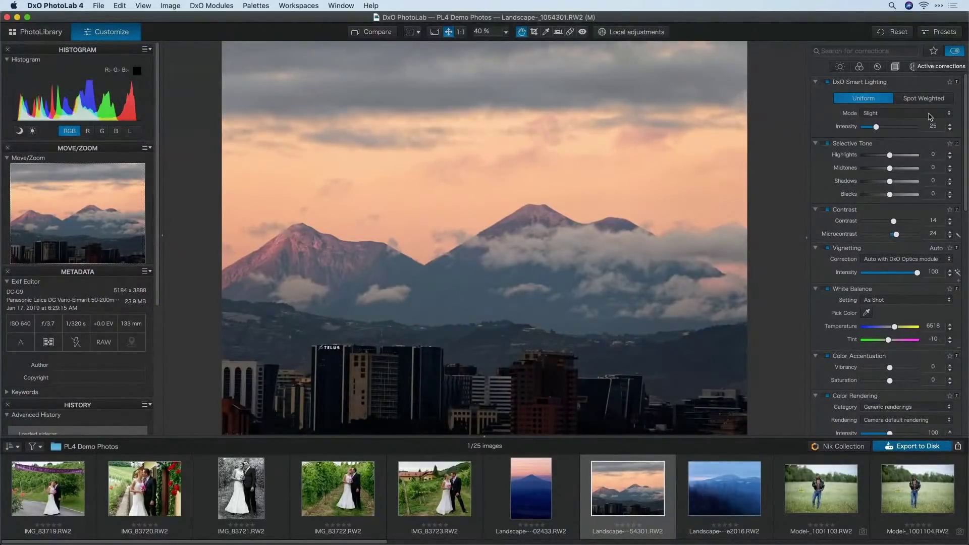
scroll(962, 168, "down", 5)
scroll(962, 168, "down", 10)
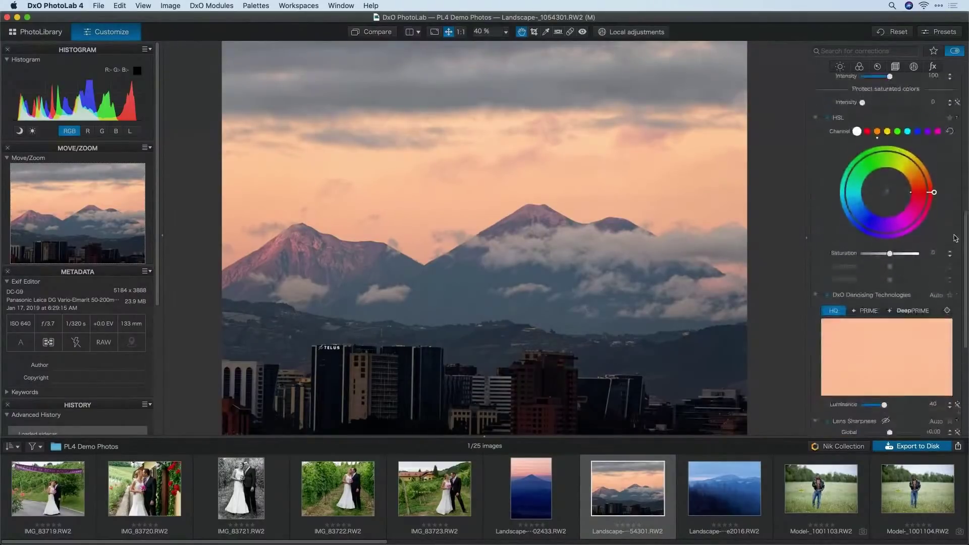
scroll(954, 275, "up", 15)
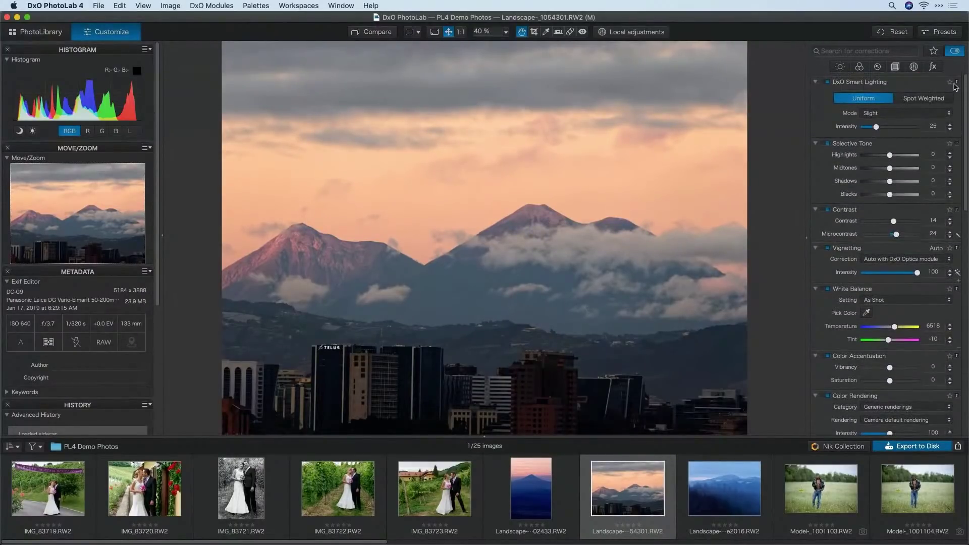
scroll(913, 174, "down", 5)
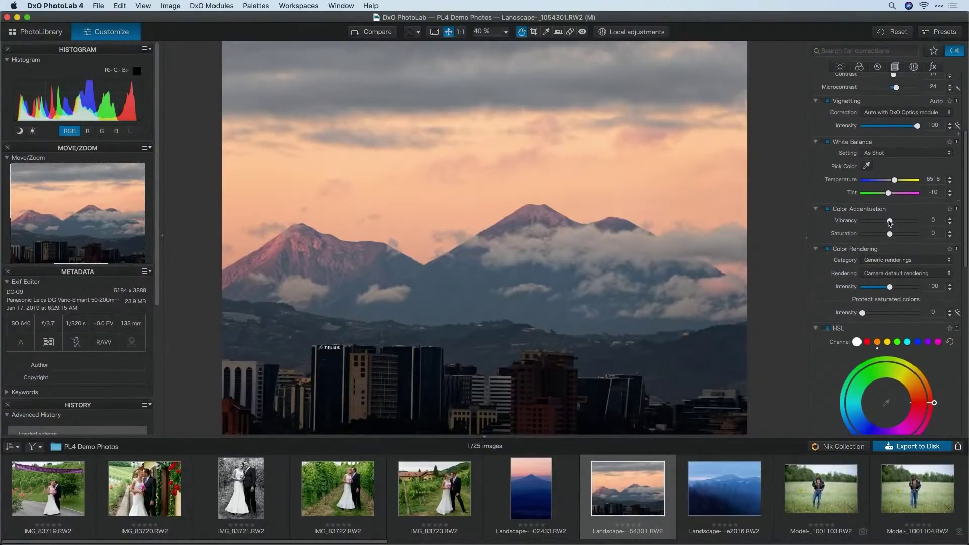
scroll(886, 237, "down", 3)
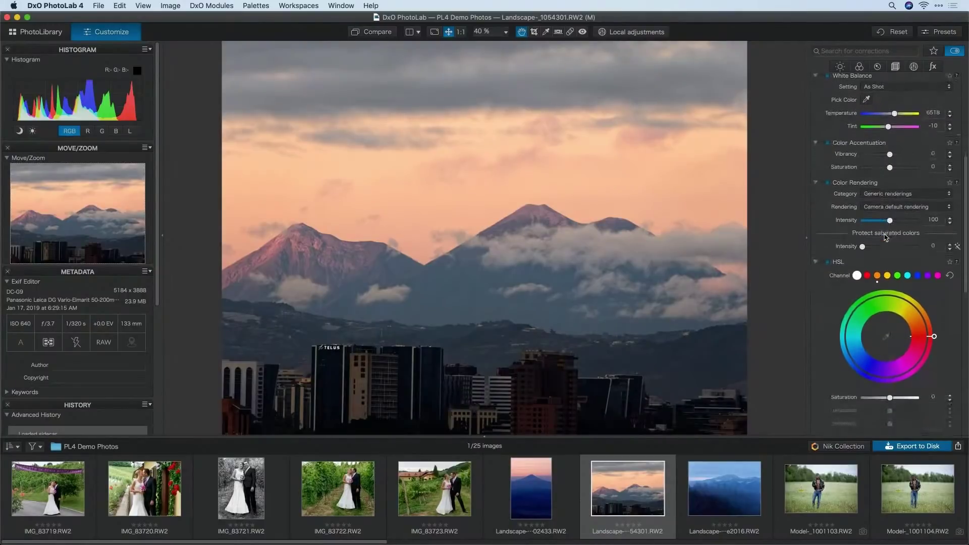
scroll(857, 197, "up", 5)
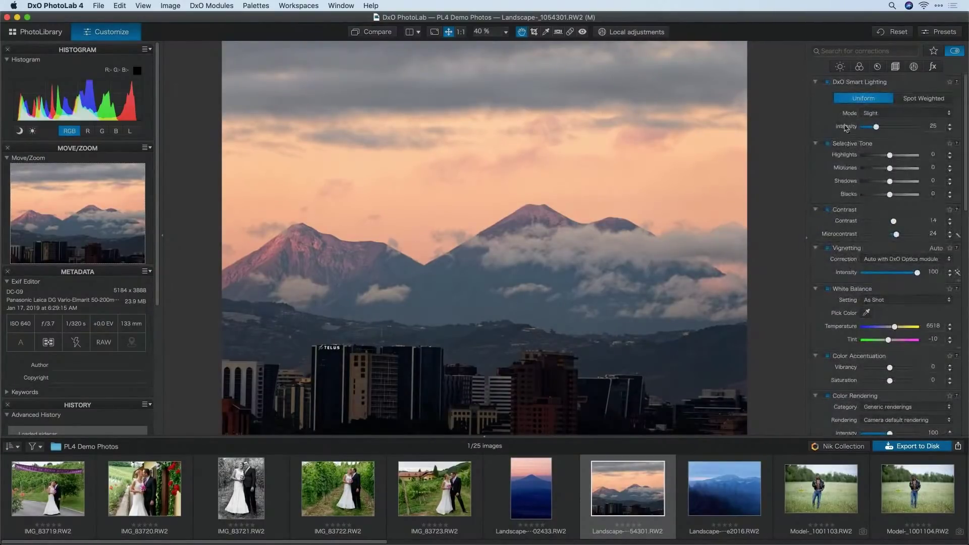
left_click(954, 53)
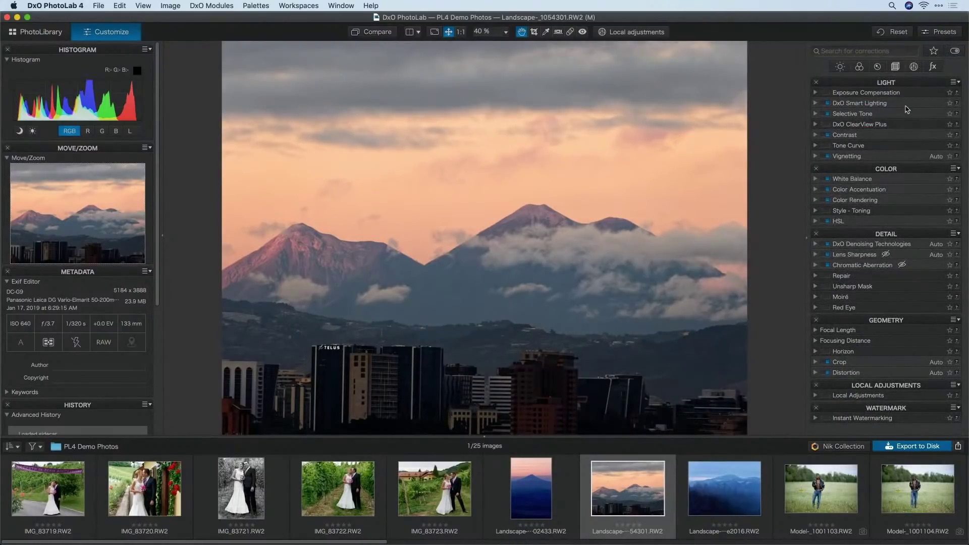
Expand the DxO Smart Lighting, HSL and Crop corrections and mark each of them as a favorite.
left_click(815, 103)
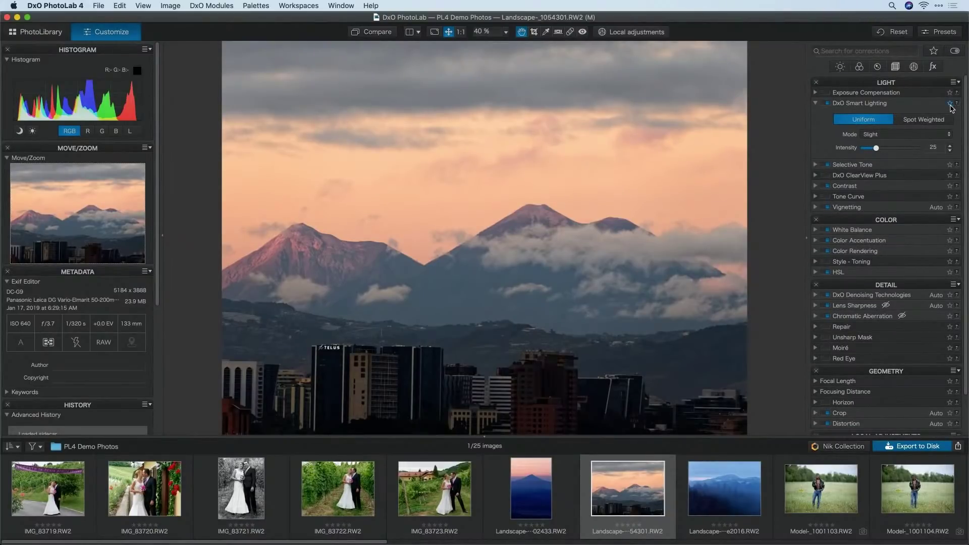
scroll(878, 192, "down", 1)
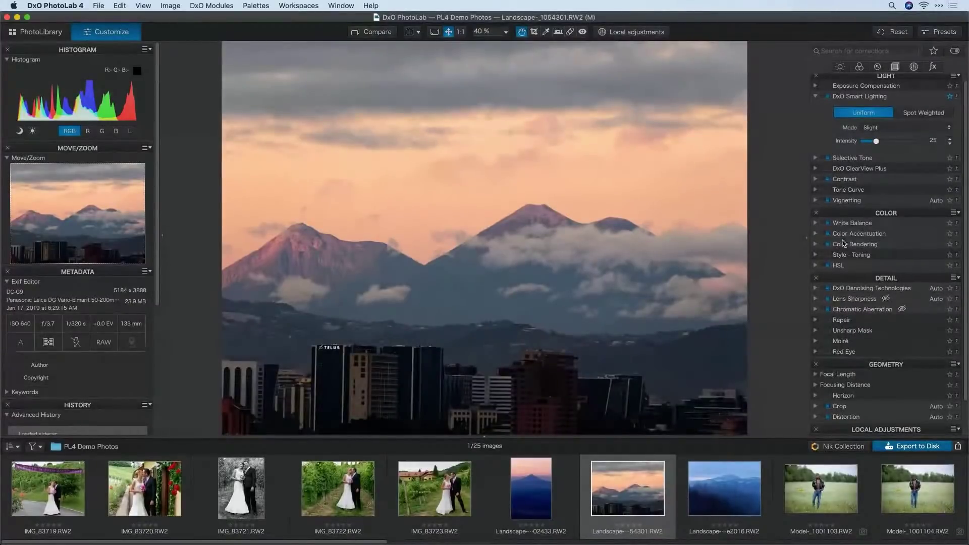
left_click(815, 266)
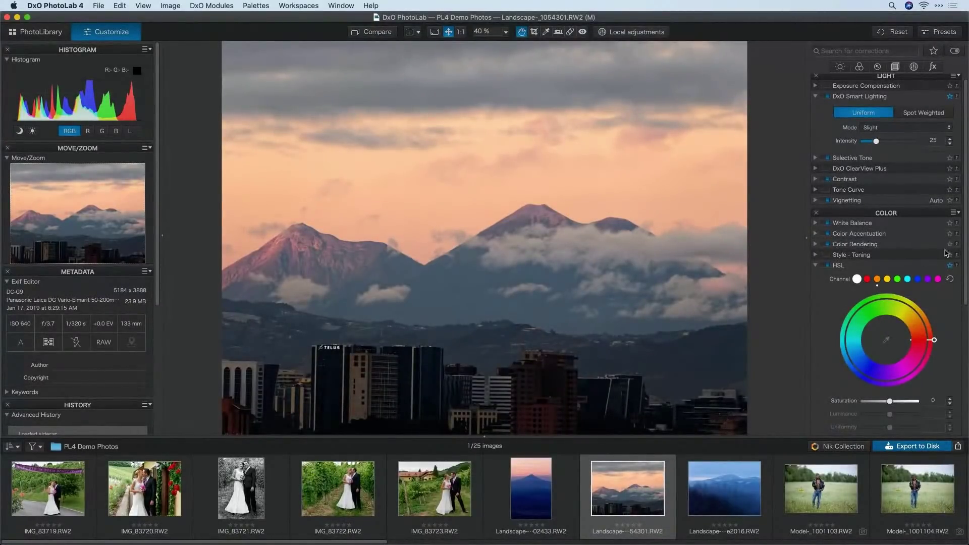
scroll(899, 288, "down", 5)
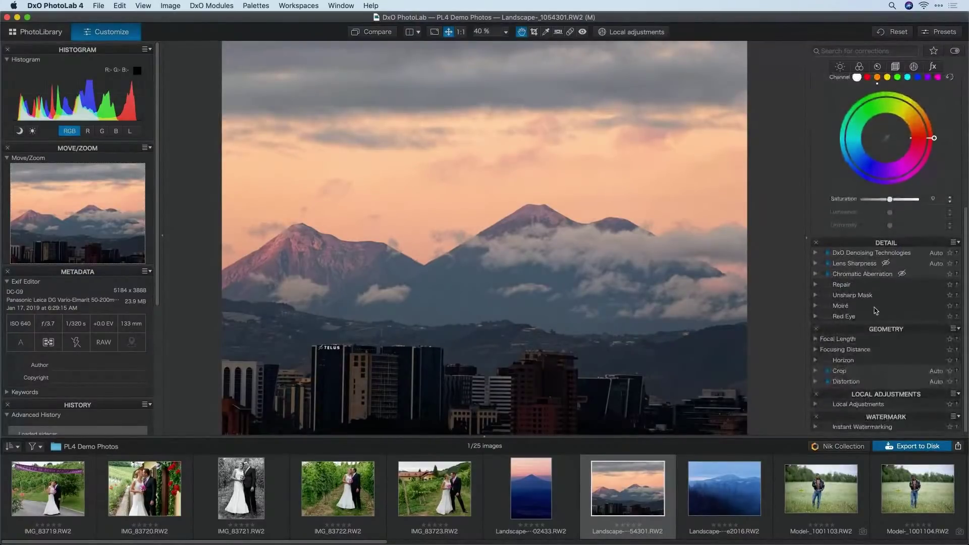
left_click(814, 371)
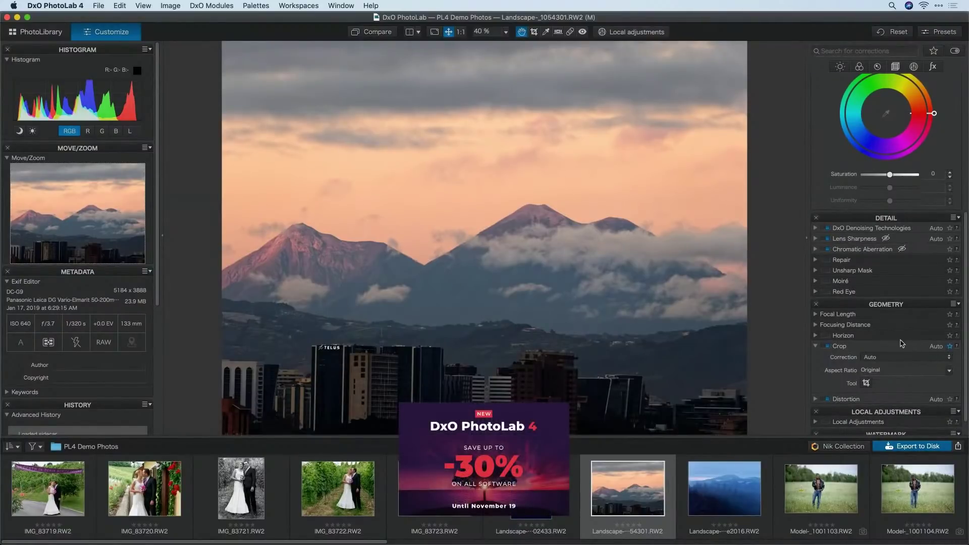
scroll(837, 272, "up", 10)
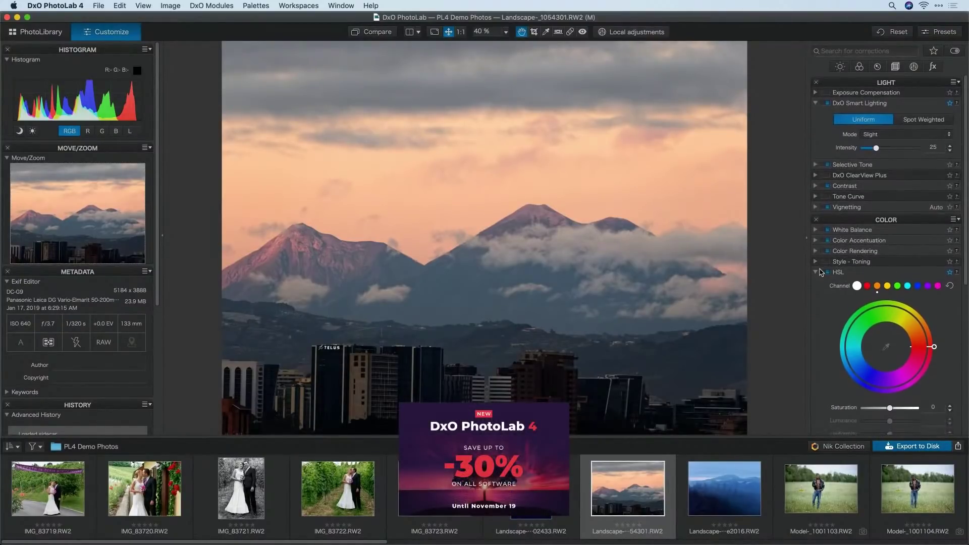
Show only the favorite corrections, narrow them to the color category, and remove both filters again.
left_click(934, 52)
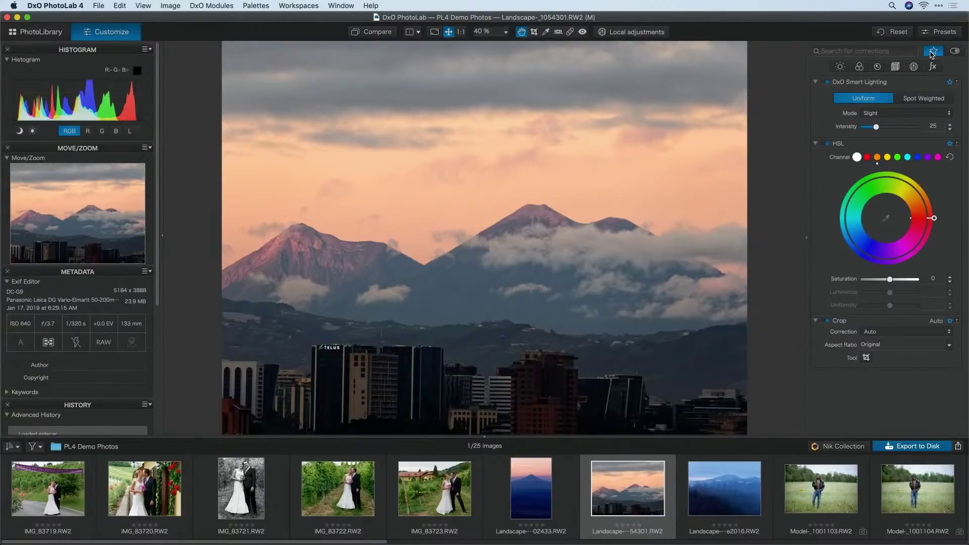
left_click(859, 67)
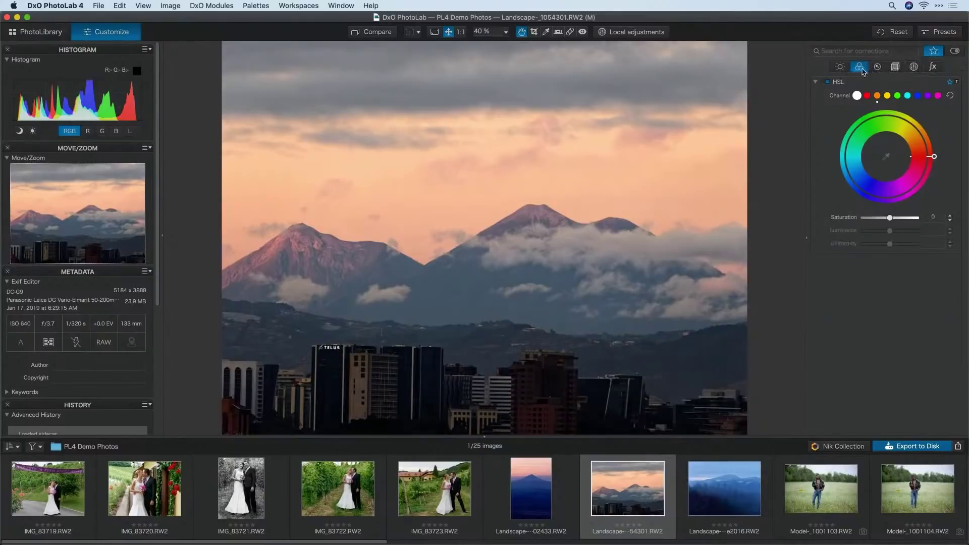
left_click(861, 68)
left_click(934, 51)
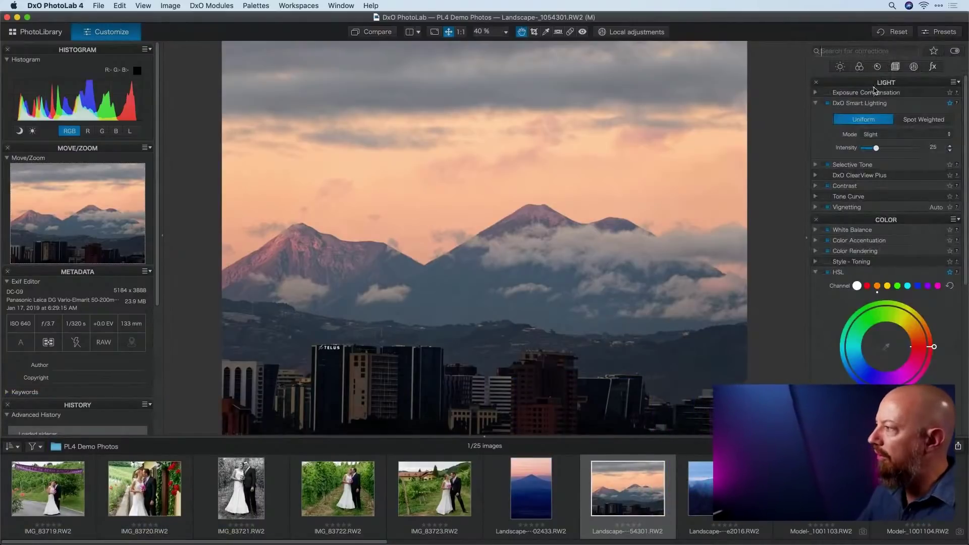
Look over the full list of corrections and search it for "saturation".
scroll(835, 197, "down", 5)
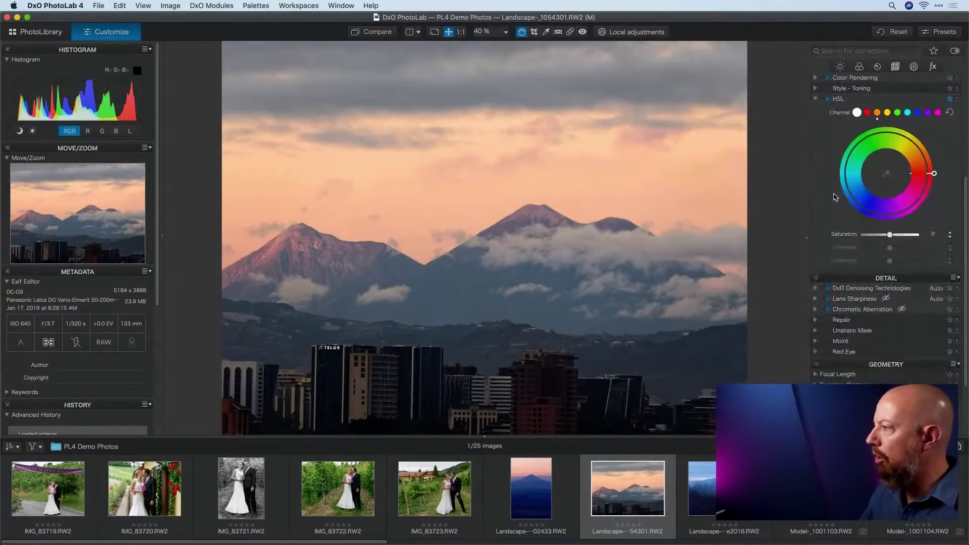
scroll(836, 197, "up", 5)
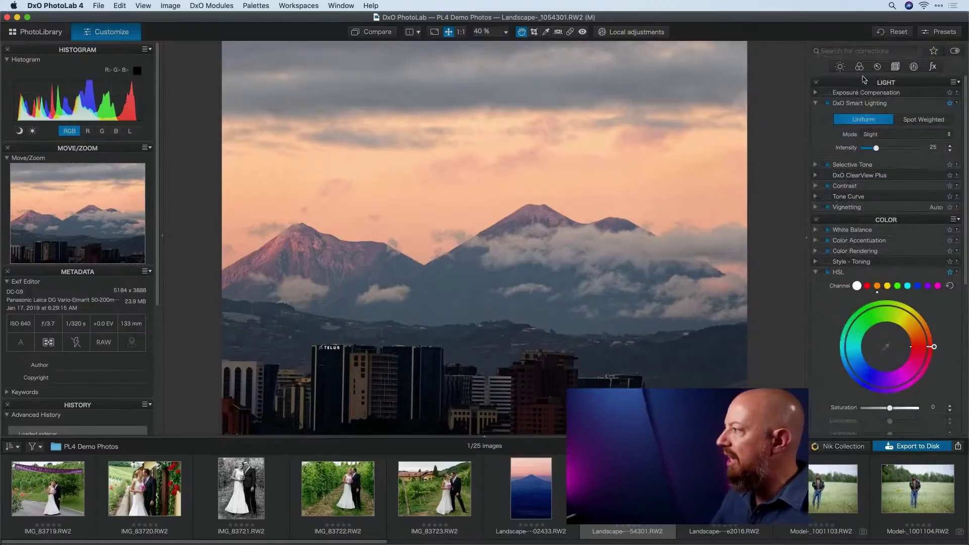
left_click(831, 53)
type("saturation")
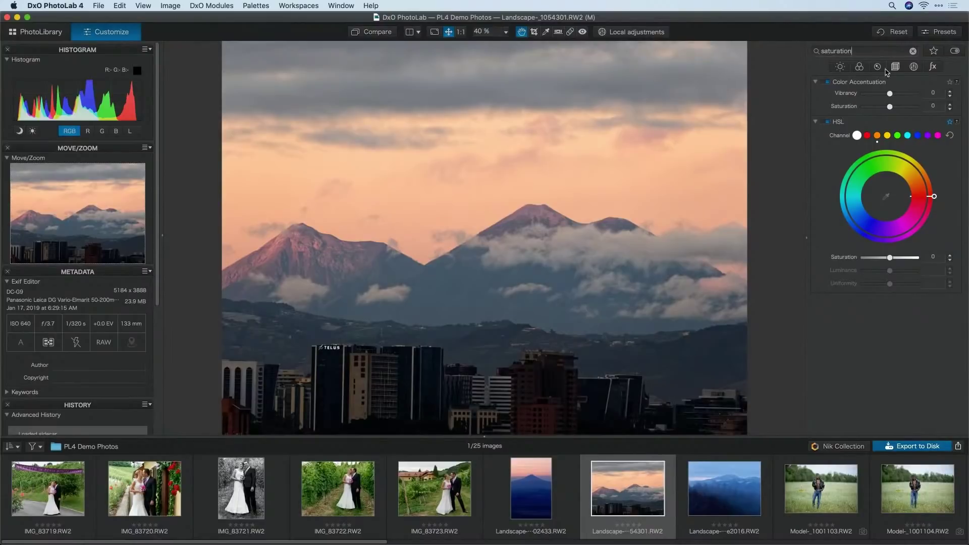
Search the corrections for "shadow", raise Selective Tone Shadows to 49, and clear the search.
left_click_drag(902, 55, 790, 64)
type("shadow")
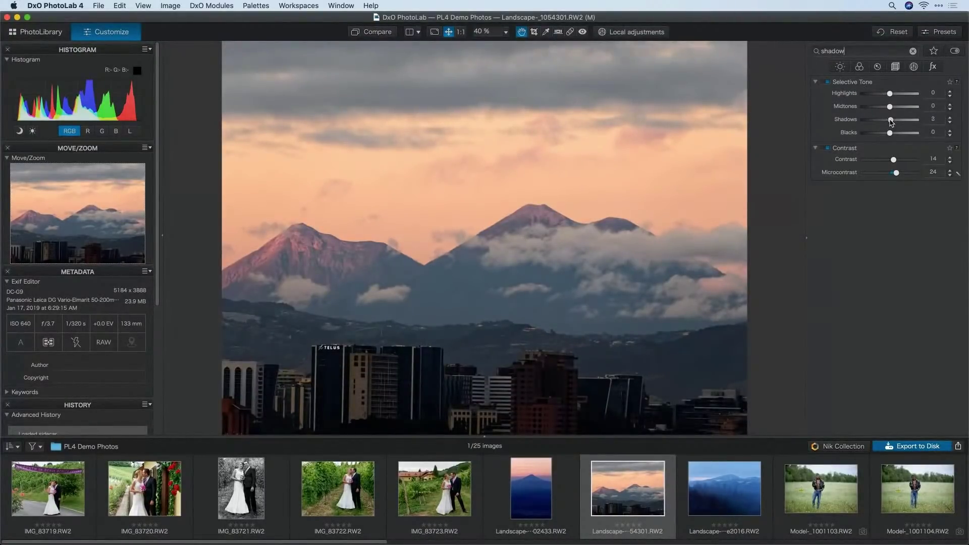
left_click_drag(891, 122, 896, 118)
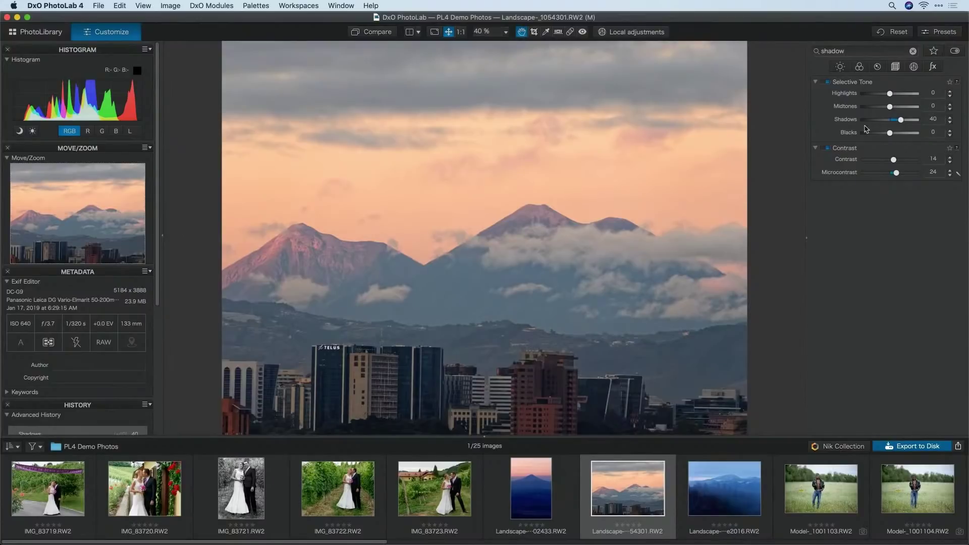
left_click_drag(902, 123, 903, 125)
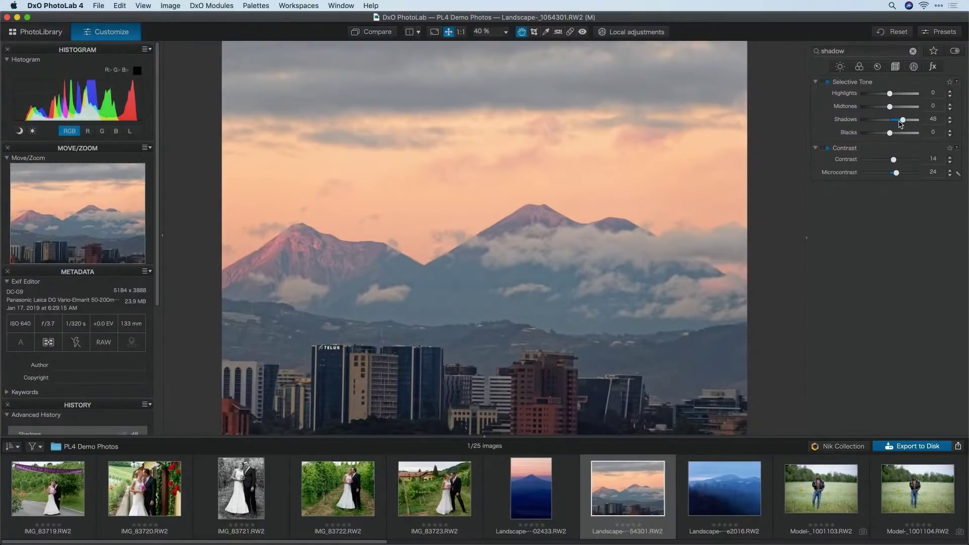
left_click_drag(903, 124, 904, 125)
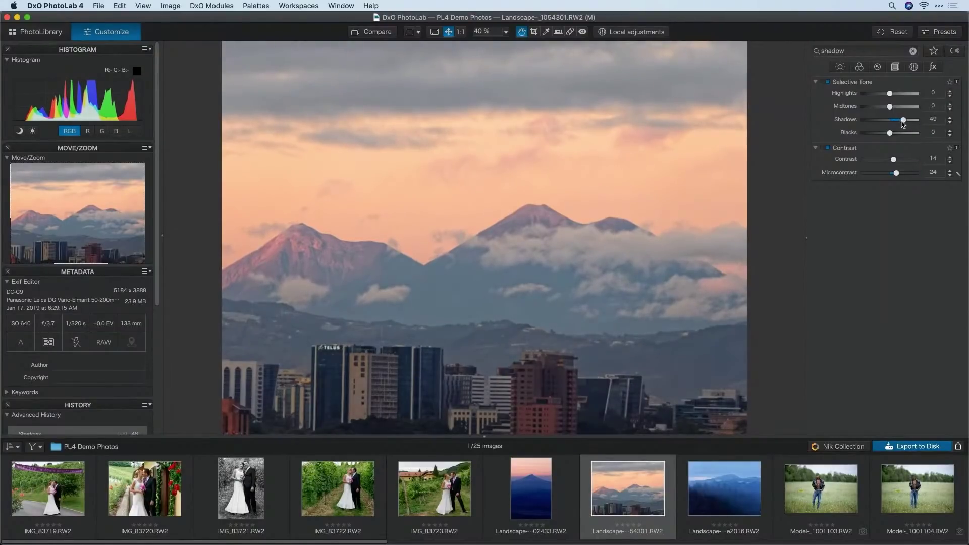
left_click(912, 51)
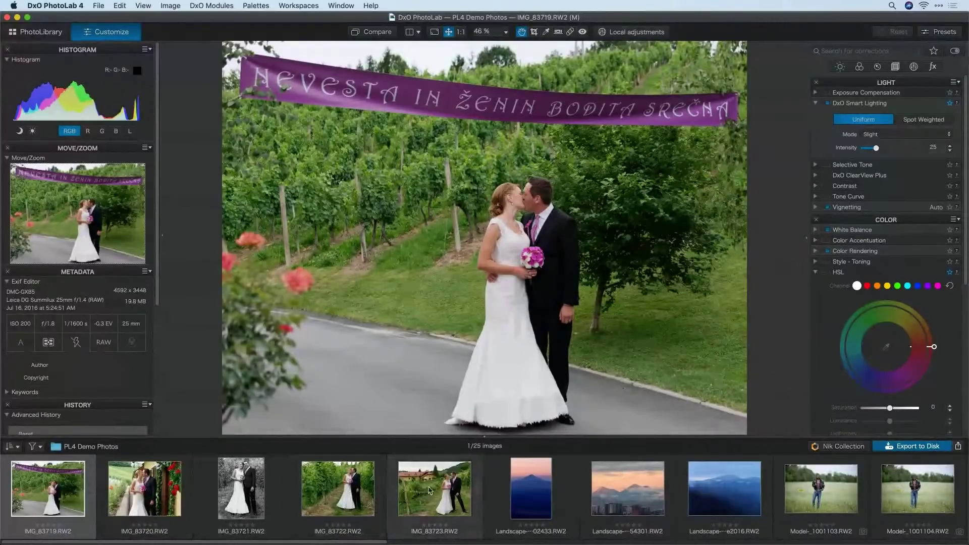
Open batch renaming for the five selected wedding images, with the added text HappyCouple_ placed before the name.
right_click(433, 485)
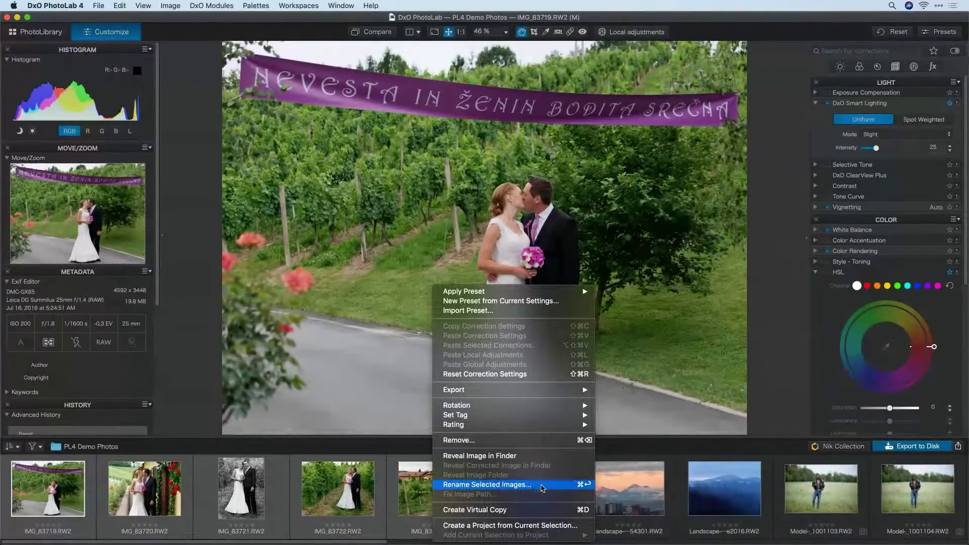
left_click(542, 488)
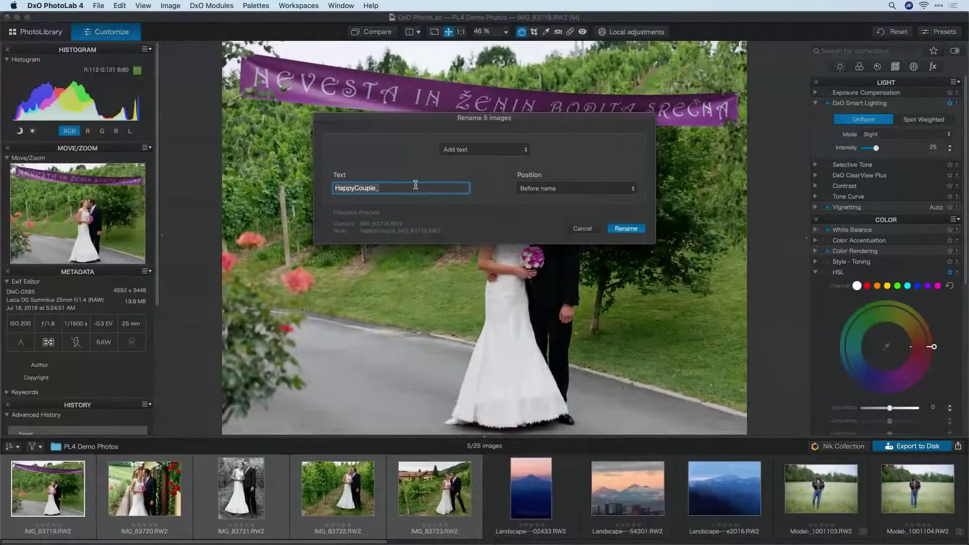
left_click(562, 190)
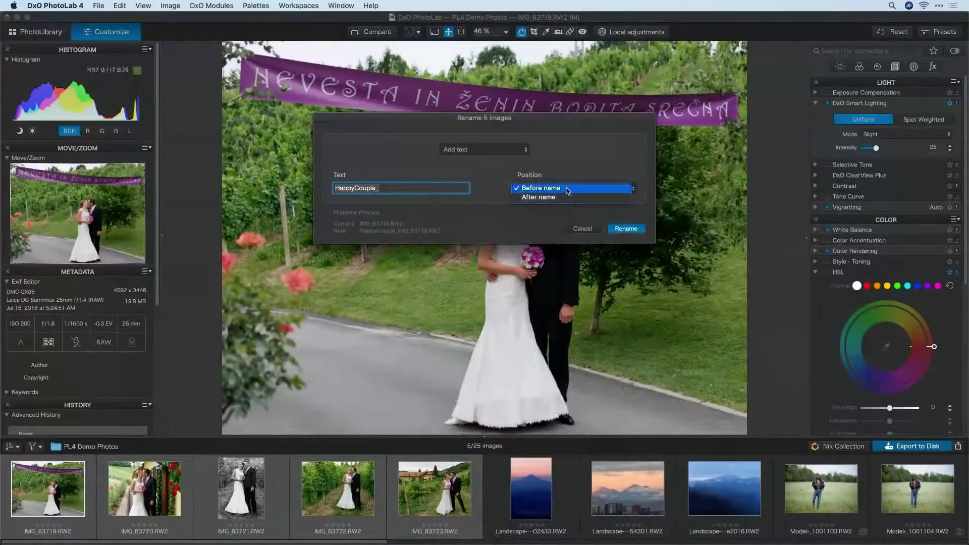
left_click(564, 192)
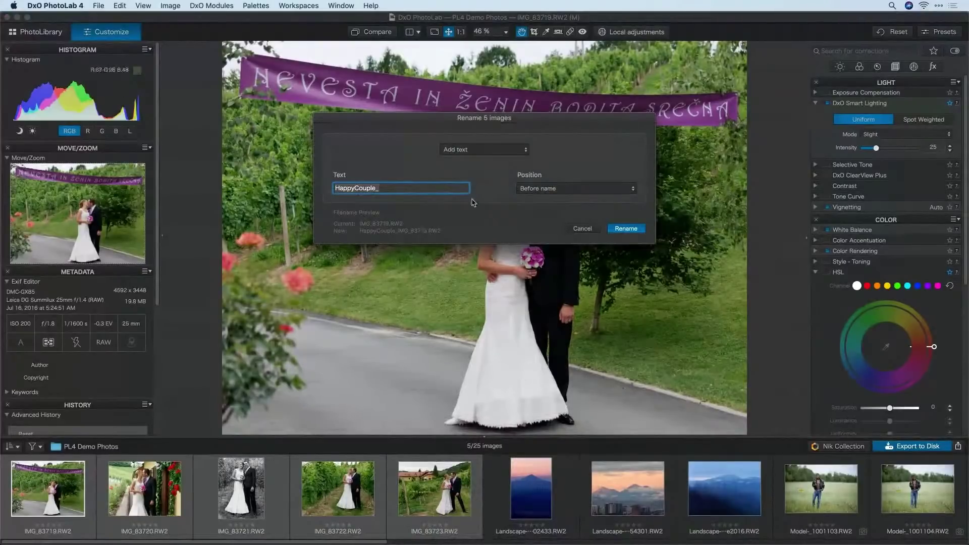
Switch the renaming to Replace text, finding IMG_ and replacing it with HappyCouple_.
left_click(476, 151)
left_click(459, 137)
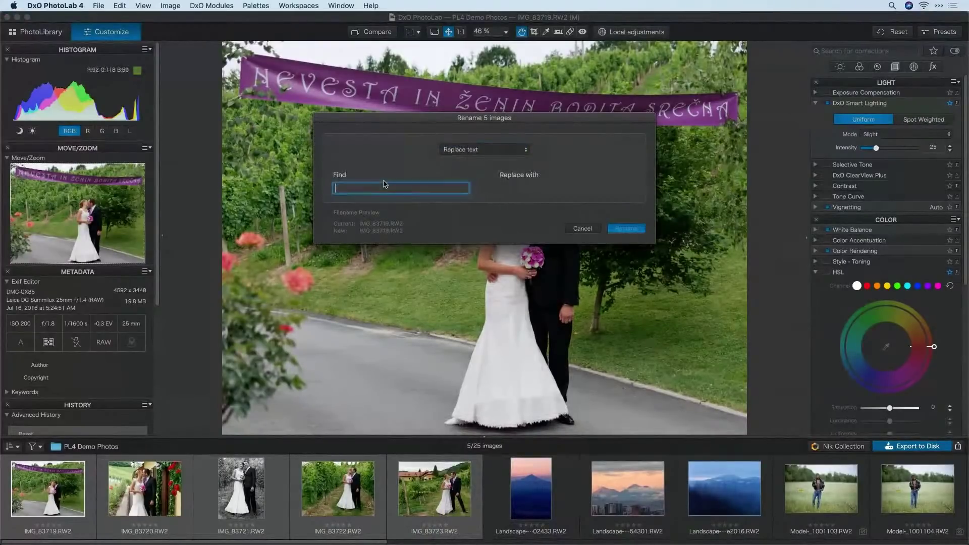
left_click(384, 183)
type("IME_")
key("Tab")
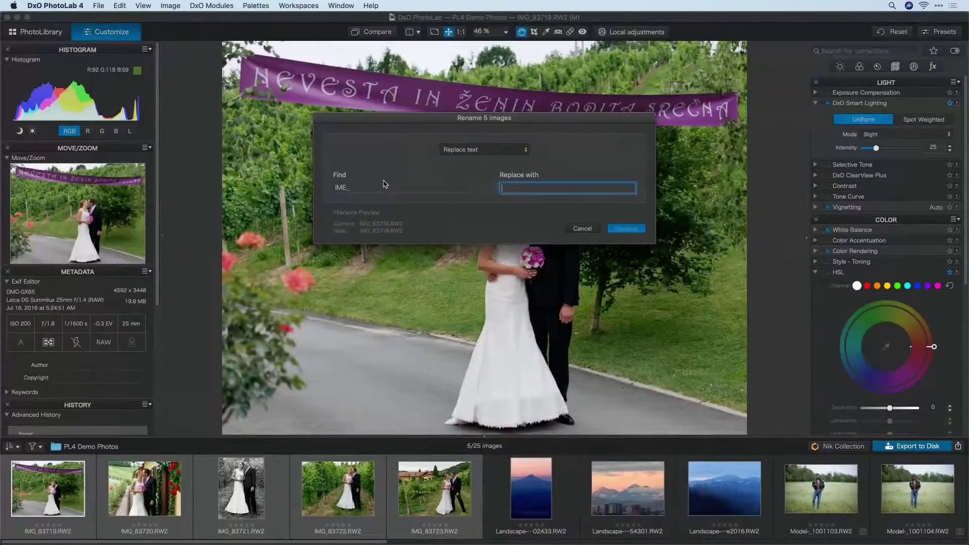
key("shift+Tab")
type("IMG")
key("Tab")
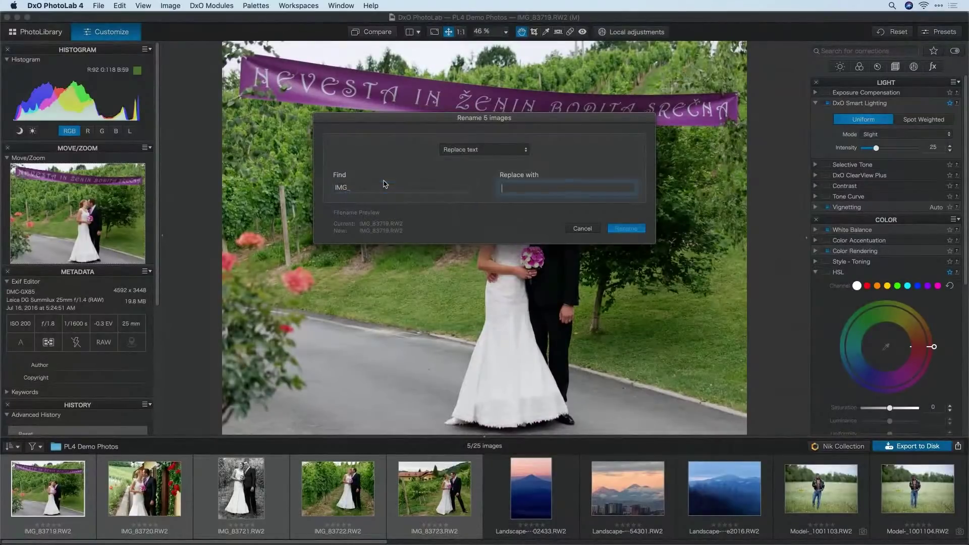
type("HappyCouple_")
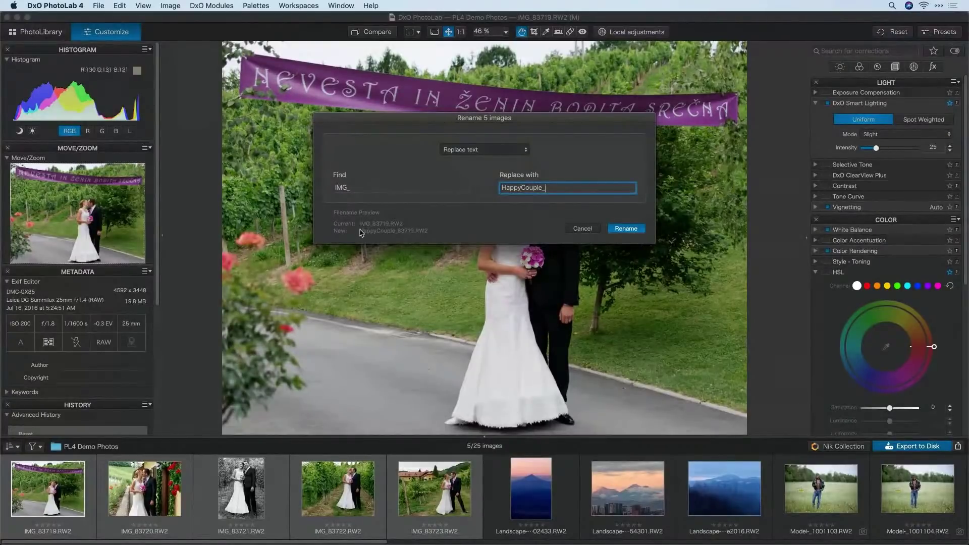
Rename the five images with Rename & Add Counter, using HappyCouple_ and a two-digit counter starting at 1 after the name.
left_click(481, 150)
key("Escape")
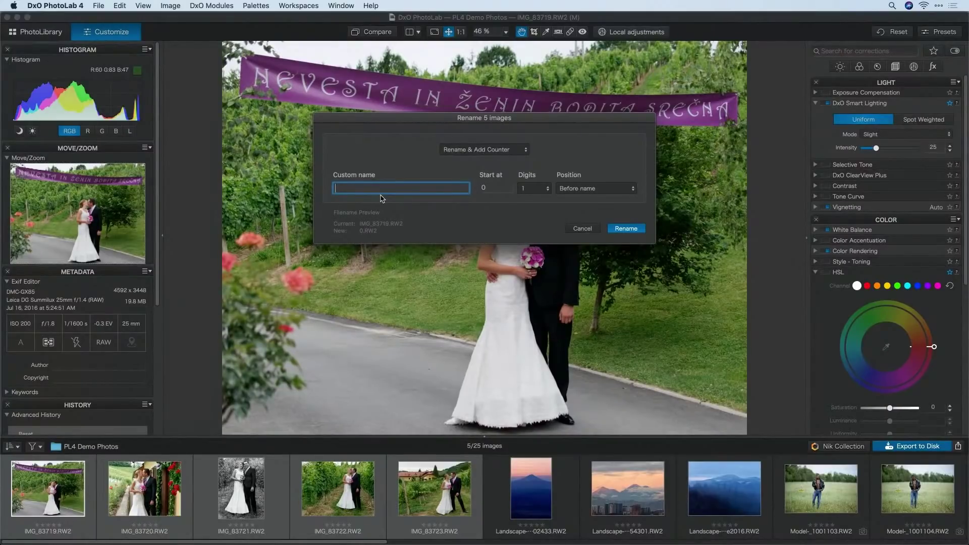
type("HappyCouple_")
left_click(494, 188)
type("1")
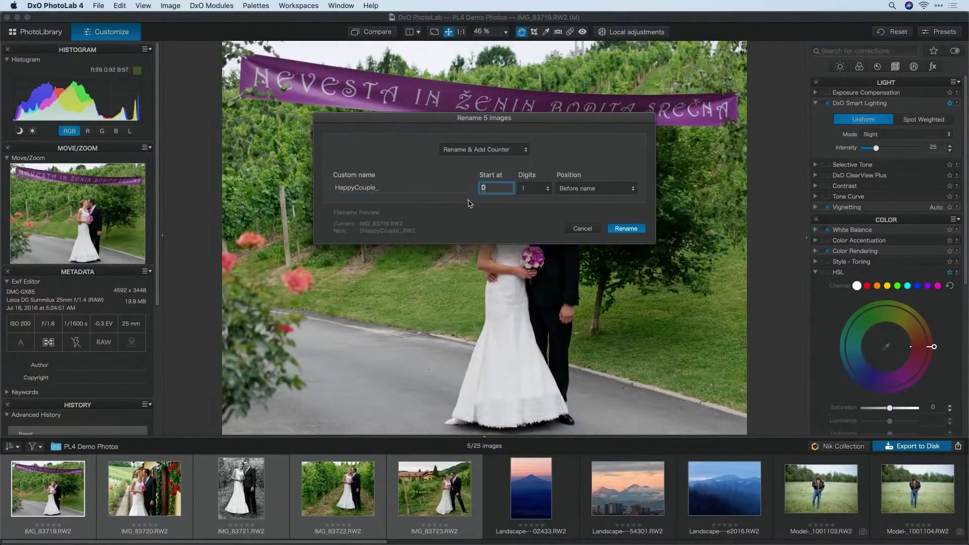
left_click(525, 188)
left_click(531, 198)
left_click(575, 192)
left_click(585, 197)
left_click(623, 229)
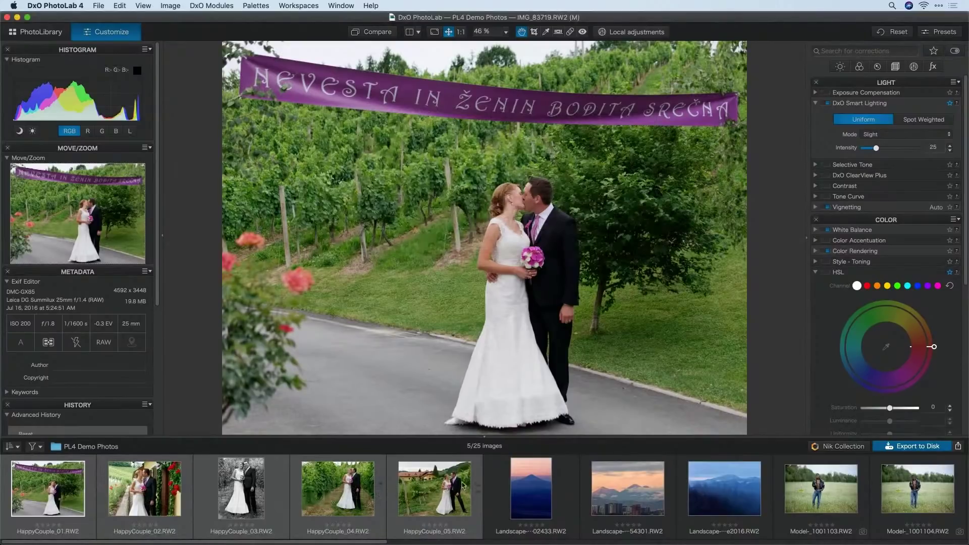
Open HappyCouple_03 and step back through its Advanced History, from the crops and Shadows edit to the Cleared history state.
left_click(236, 483)
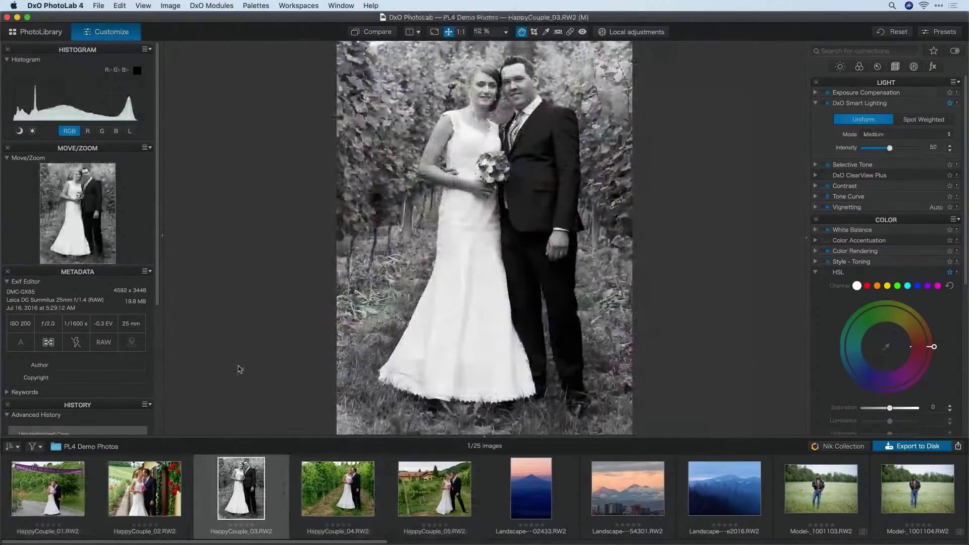
scroll(86, 248, "down", 5)
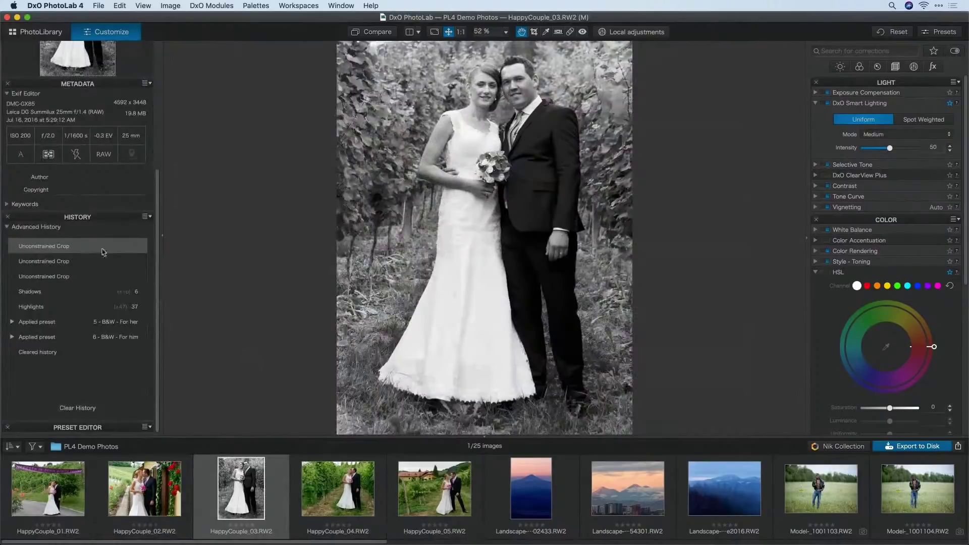
left_click(79, 259)
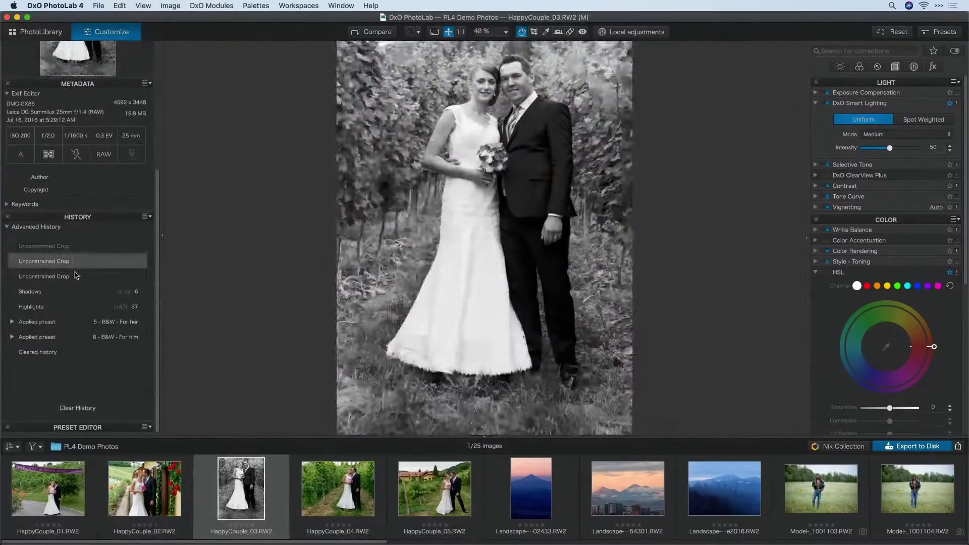
left_click(79, 278)
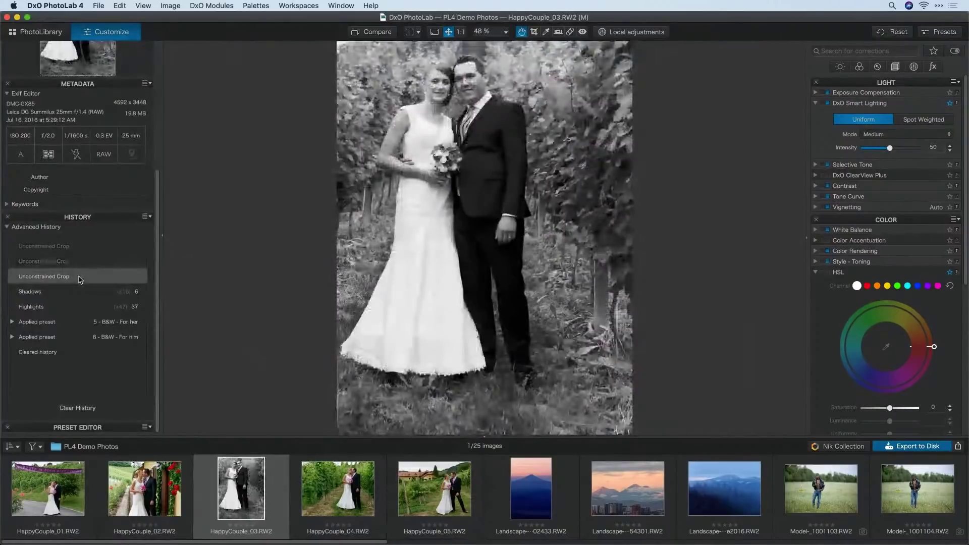
left_click(84, 292)
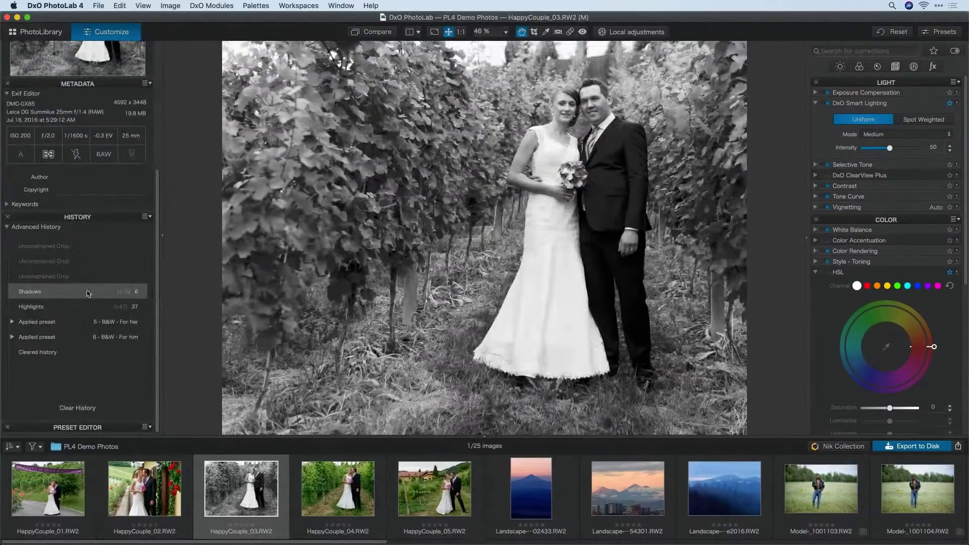
left_click(57, 353)
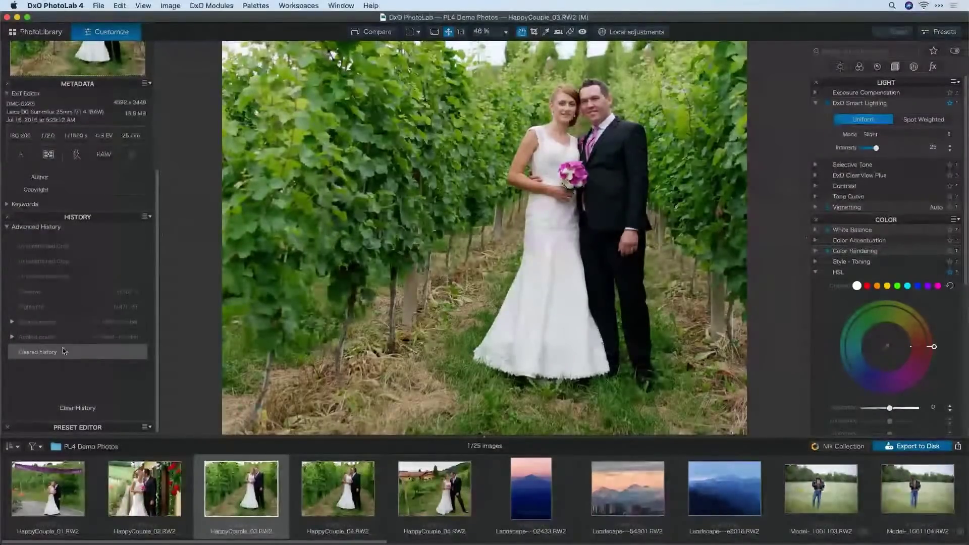
Go to the 6 - B&W - For him preset entry in the history and review the corrections it contains.
left_click(71, 342)
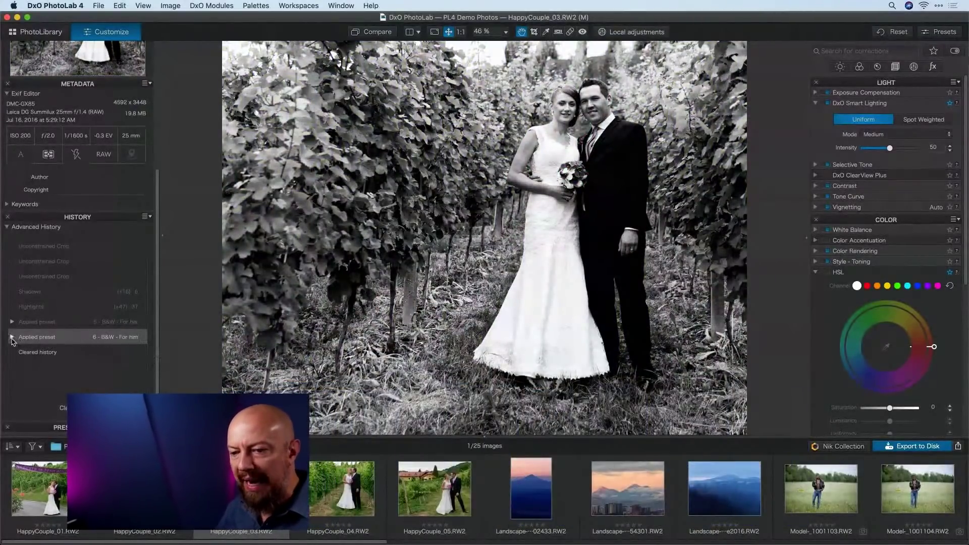
left_click(12, 337)
scroll(84, 351, "down", 5)
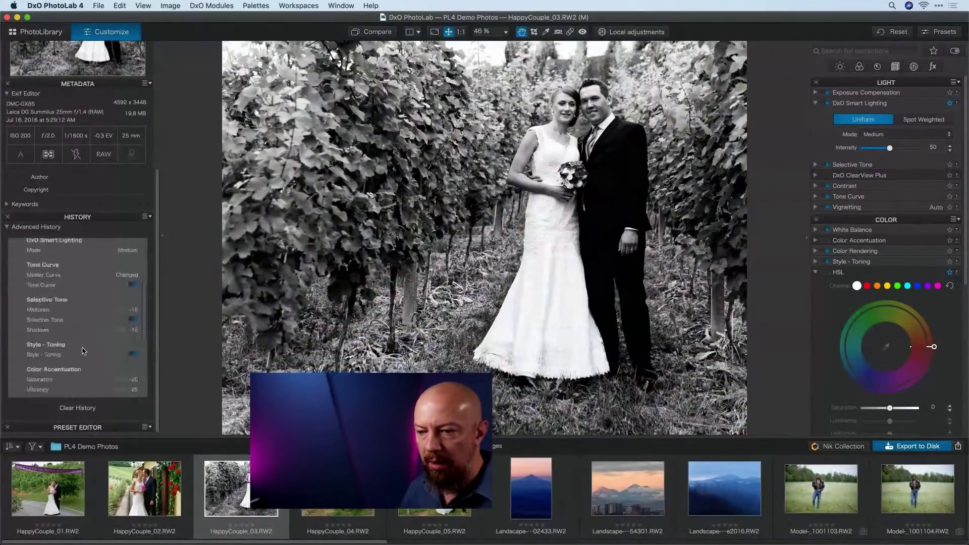
scroll(83, 351, "down", 6)
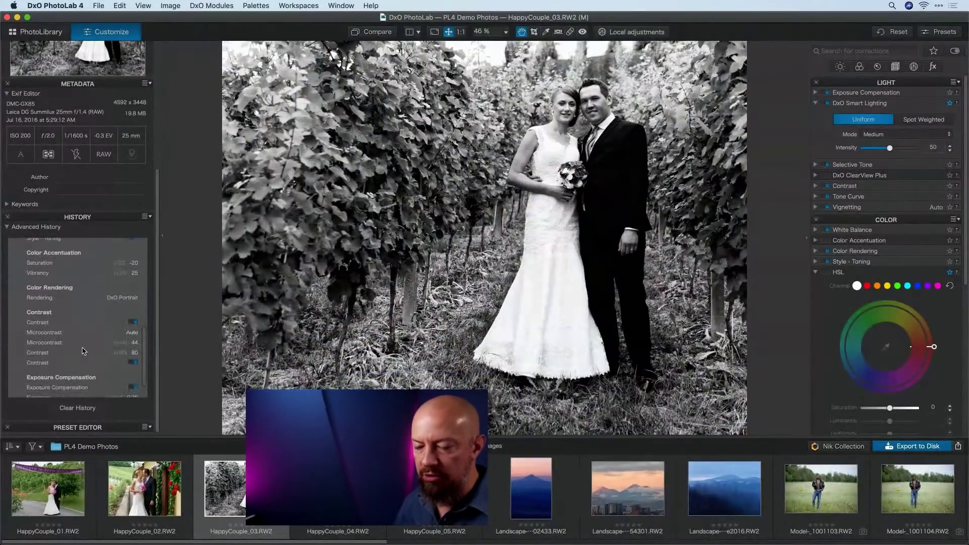
scroll(84, 348, "up", 10)
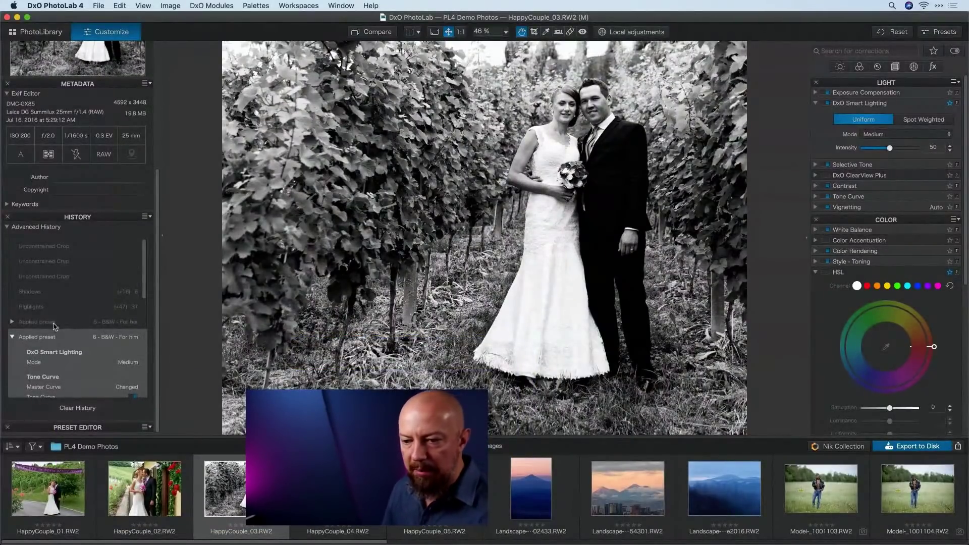
Move the history forward through the 5 - B&W - For her preset and the Highlights edit to the Shadows edit.
left_click(64, 324)
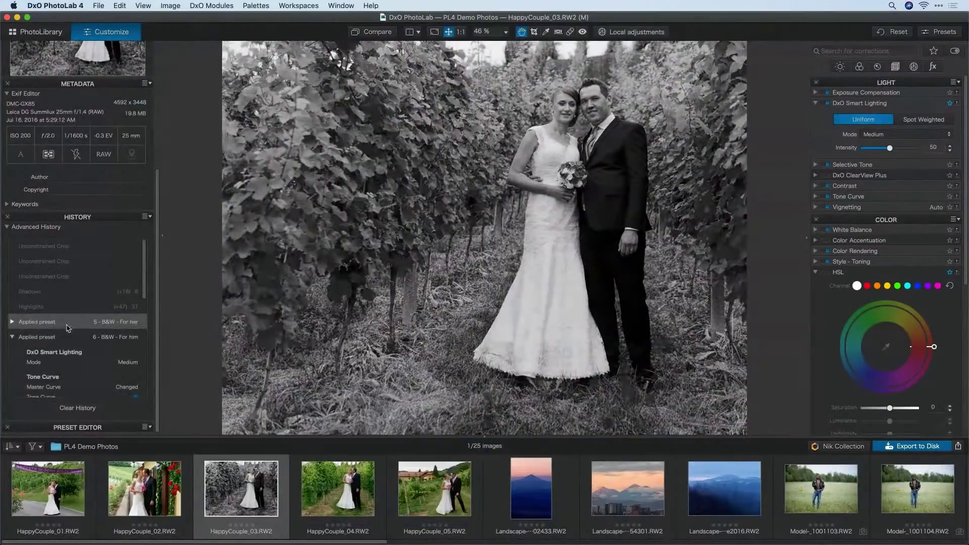
left_click(84, 307)
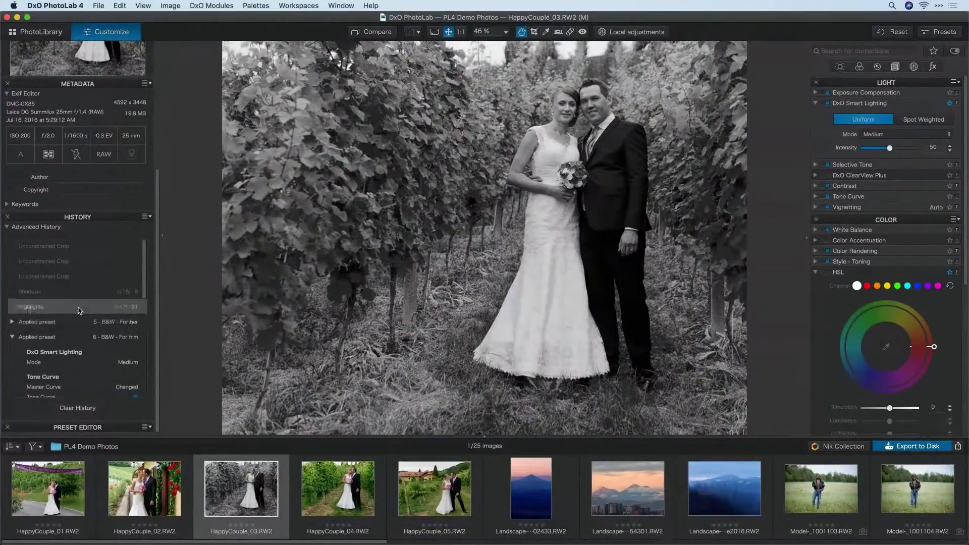
left_click(84, 293)
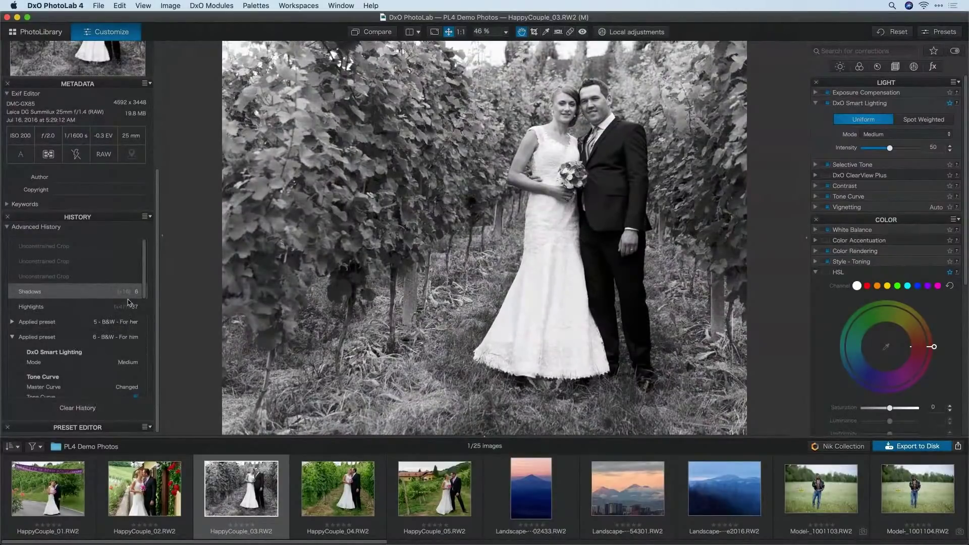
scroll(145, 277, "down", 3)
scroll(148, 246, "up", 3)
Create a virtual copy of HappyCouple_03, restore its most recent Unconstrained Crop state, and compare it with the master.
key("super+j")
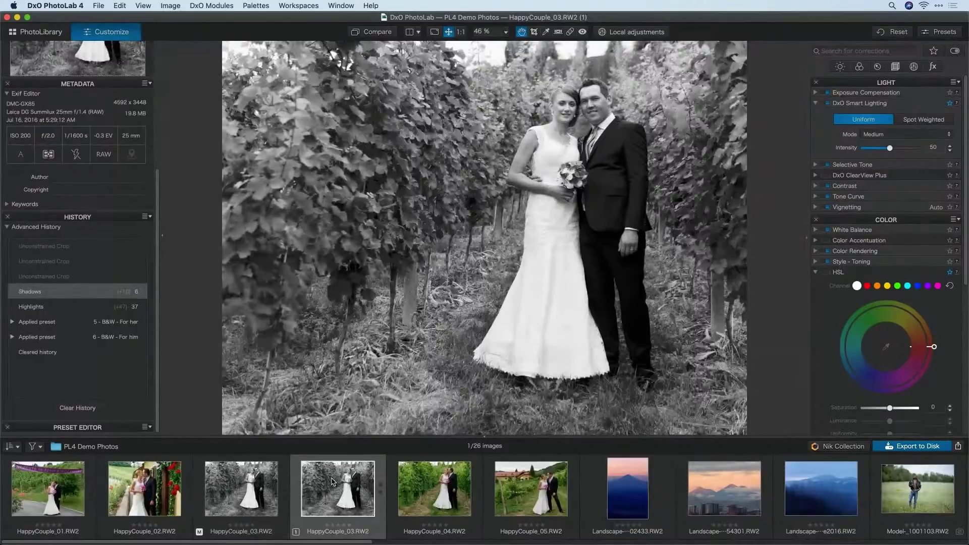
left_click(70, 248)
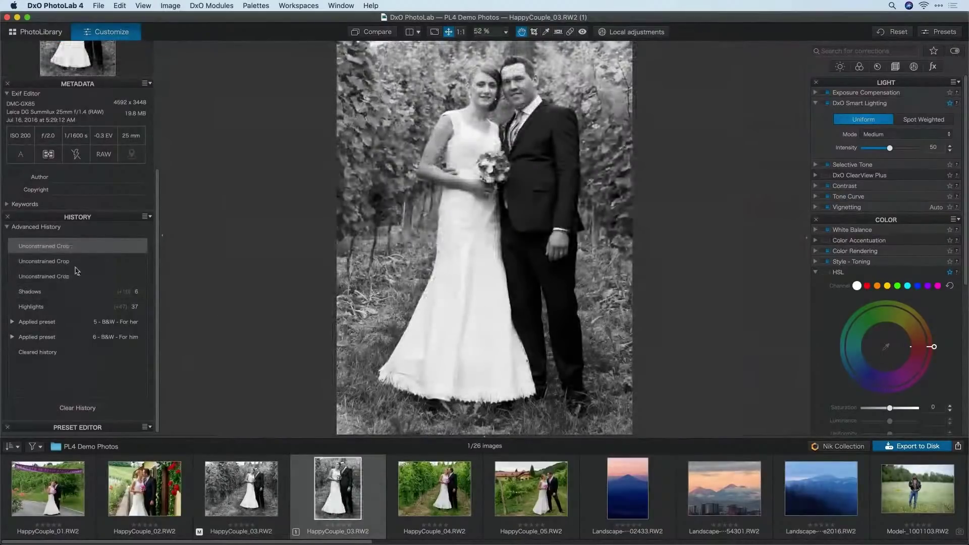
left_click(246, 491)
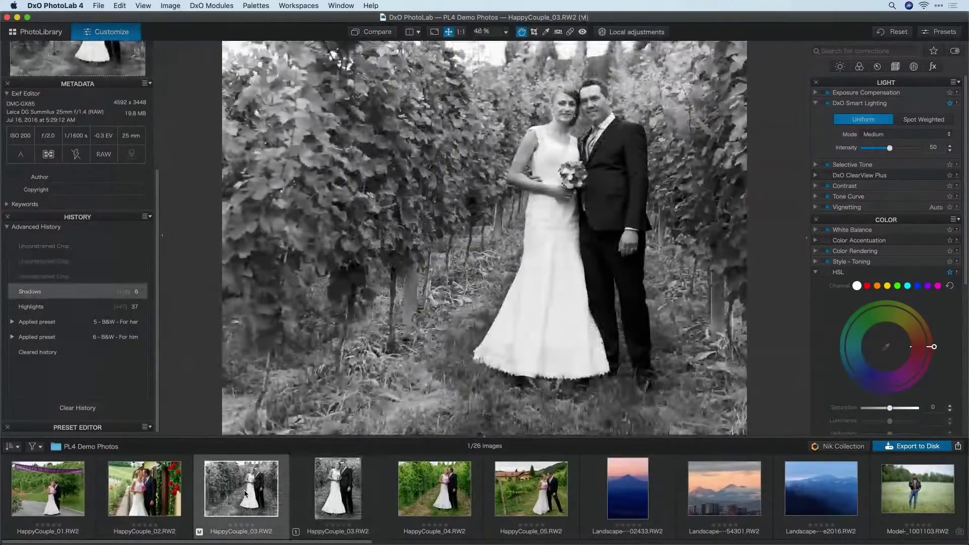
Copy the correction settings from the cropped virtual copy of HappyCouple_03.
left_click(341, 477)
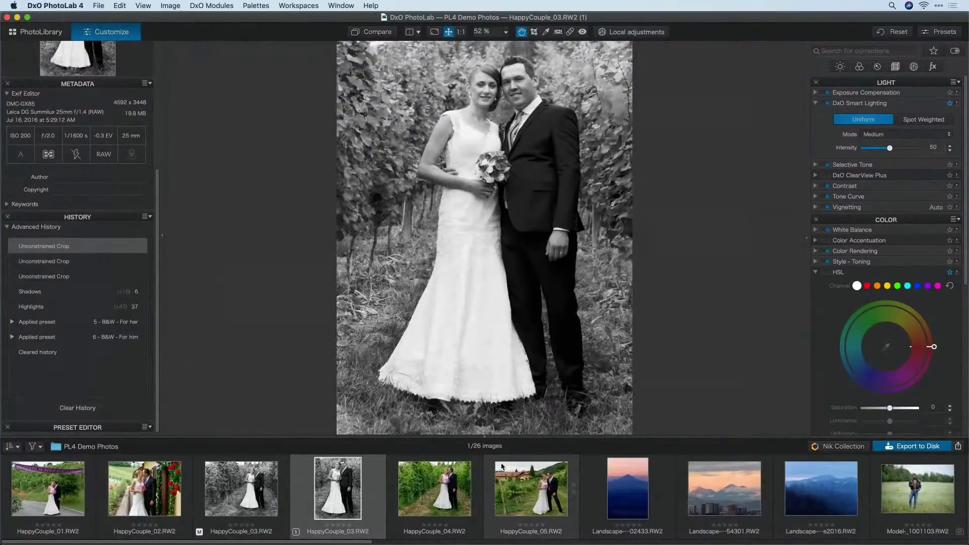
right_click(340, 479)
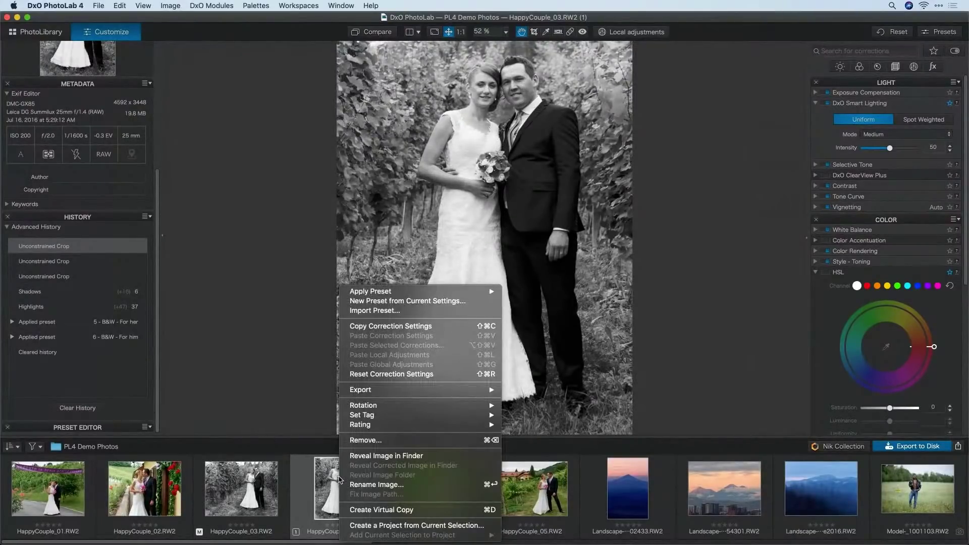
left_click(450, 328)
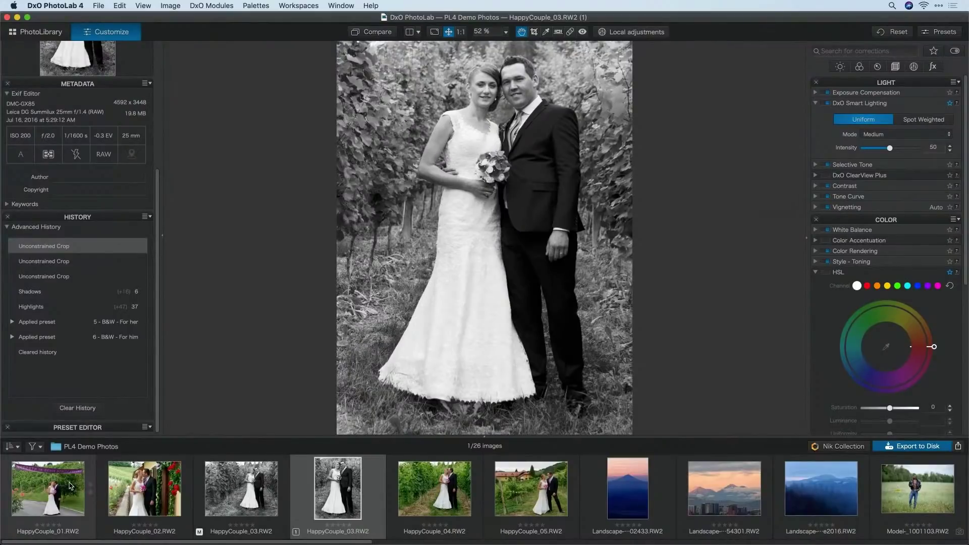
Paste the copied corrections, with Crop excluded, onto HappyCouple_01, HappyCouple_02, HappyCouple_04 and HappyCouple_05.
left_click(61, 497)
left_click(144, 496, "super")
left_click(423, 484, "super")
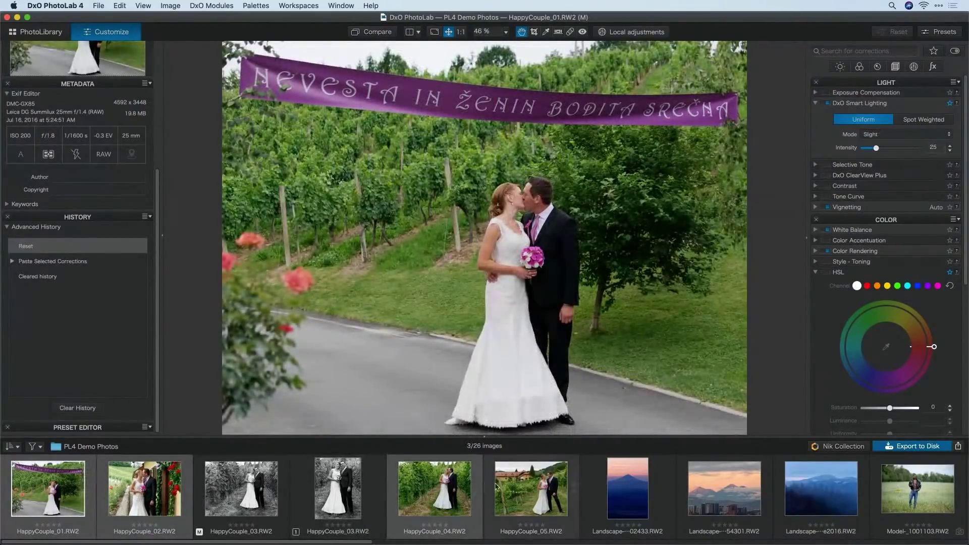
left_click(529, 485, "super")
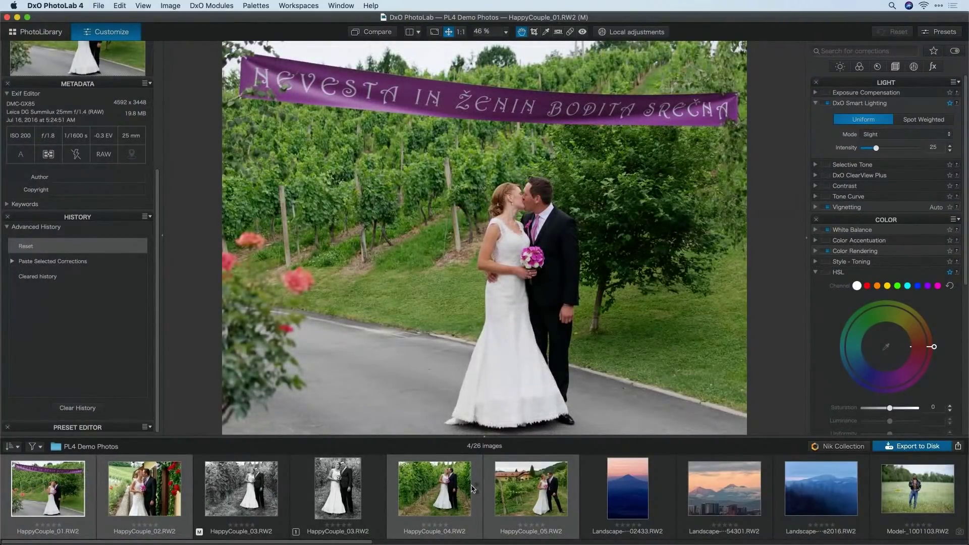
right_click(536, 480)
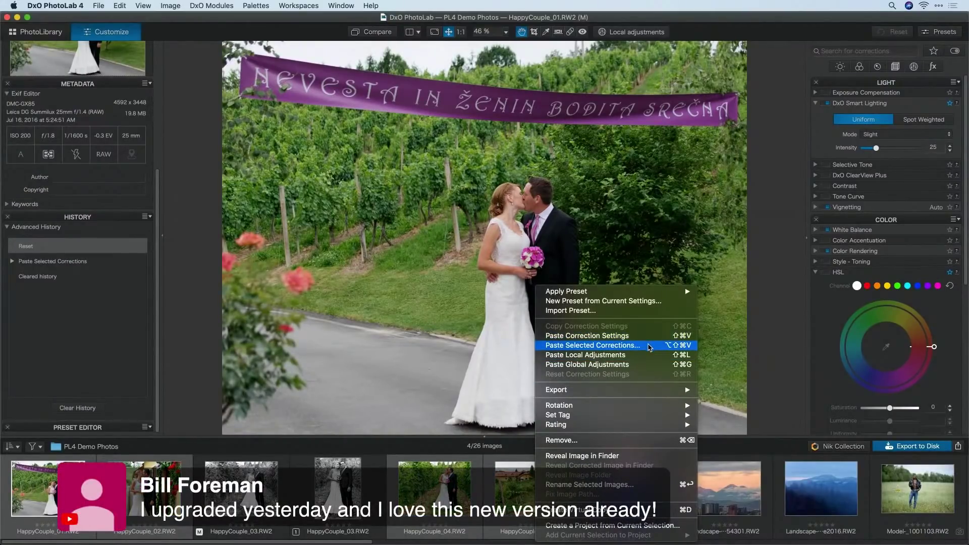
left_click(649, 346)
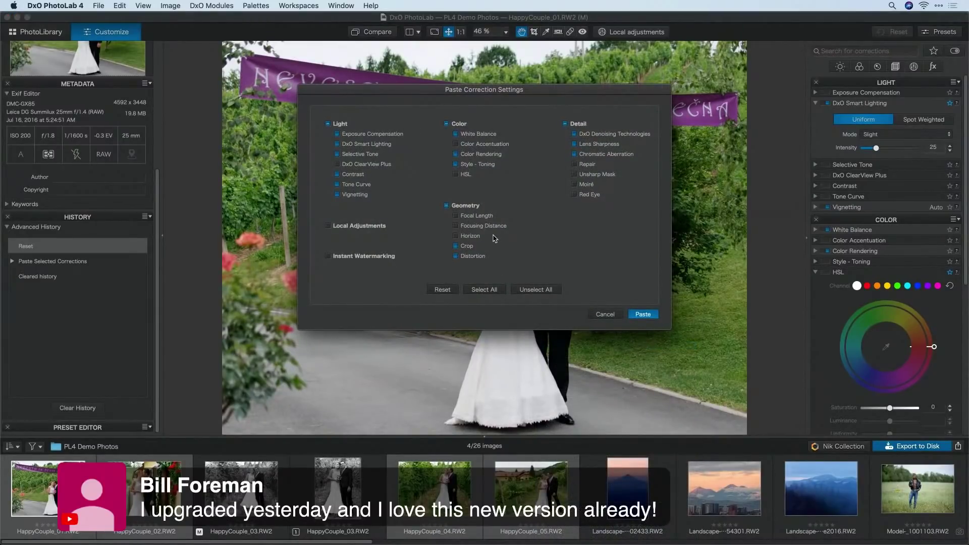
left_click(455, 247)
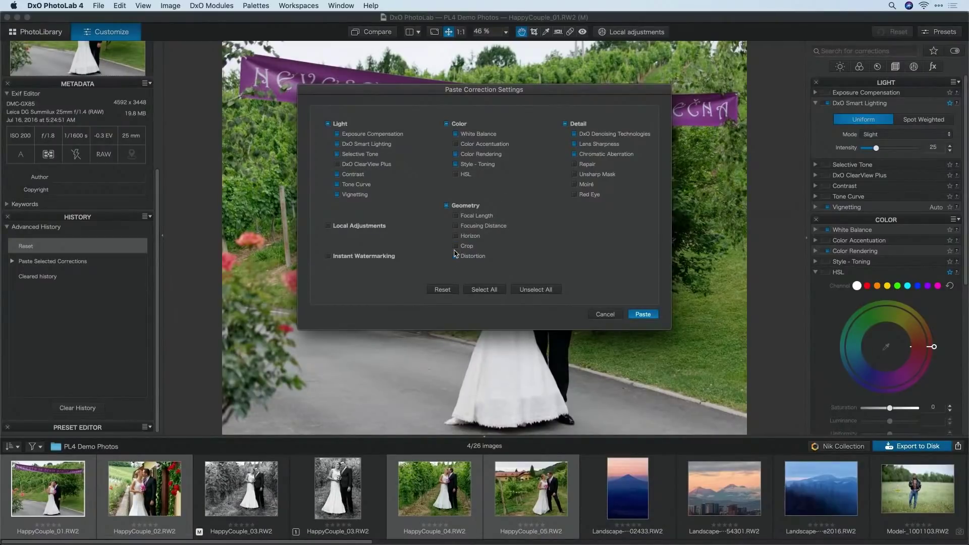
left_click(646, 313)
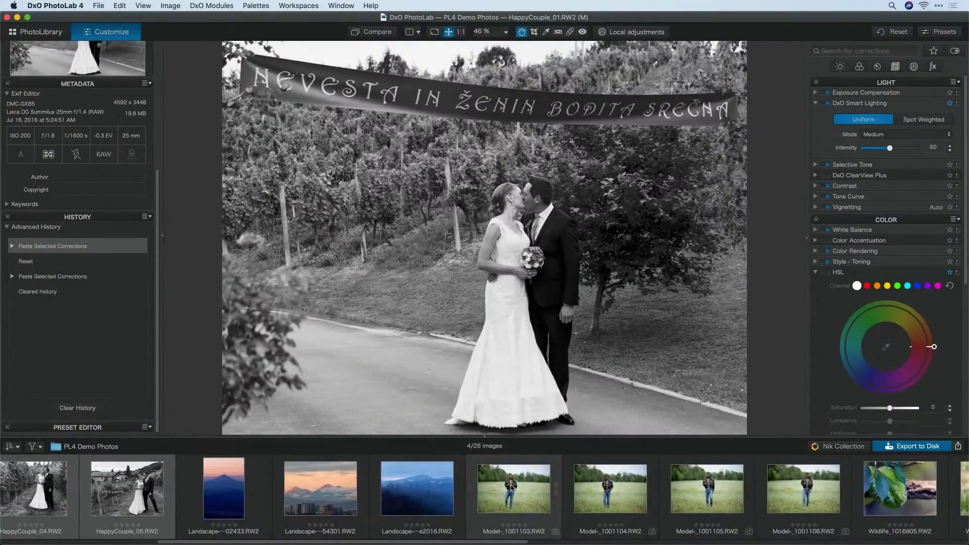
Add an Instant Watermarking text reading "© PhotoJoseph" to Model-_1001103.
left_click(512, 488)
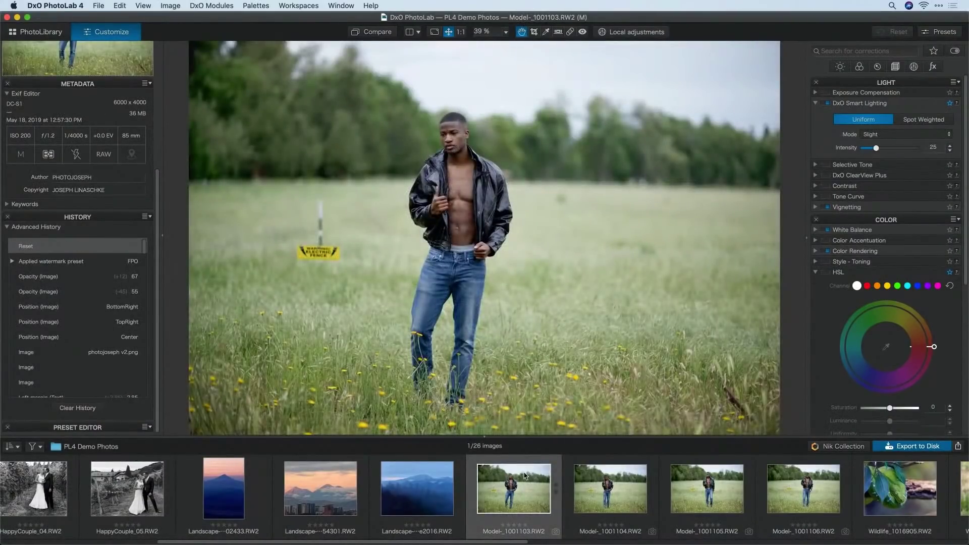
left_click(932, 68)
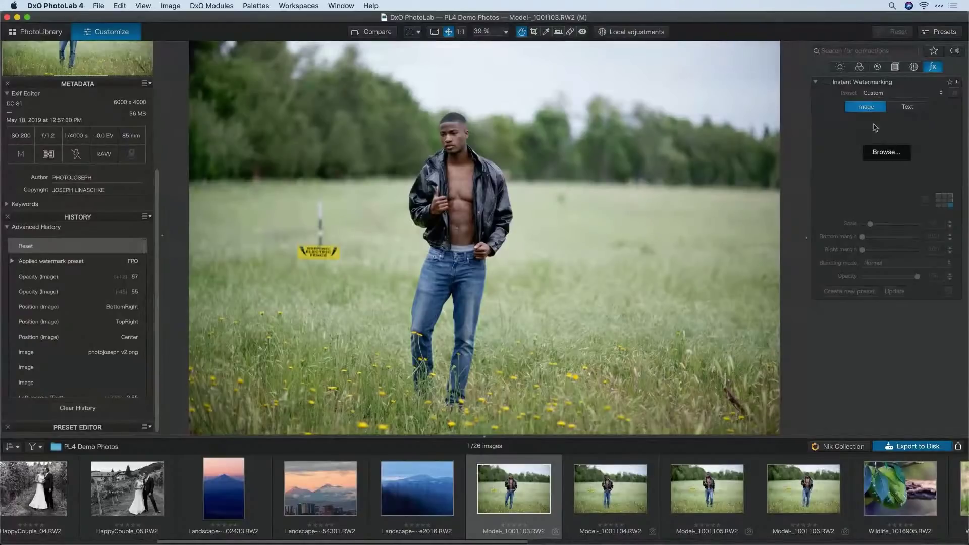
left_click(912, 111)
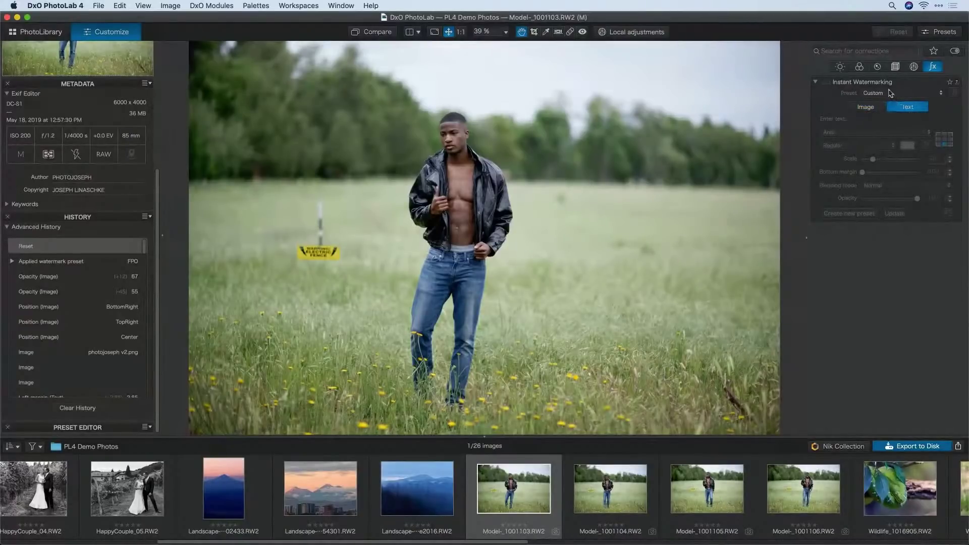
left_click(860, 121)
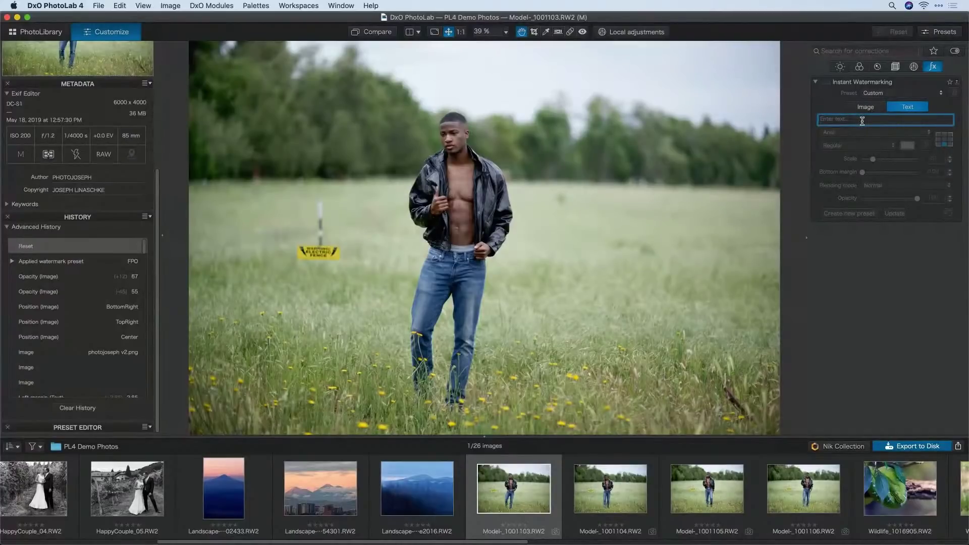
type("© PhotoJoseph")
key("Return")
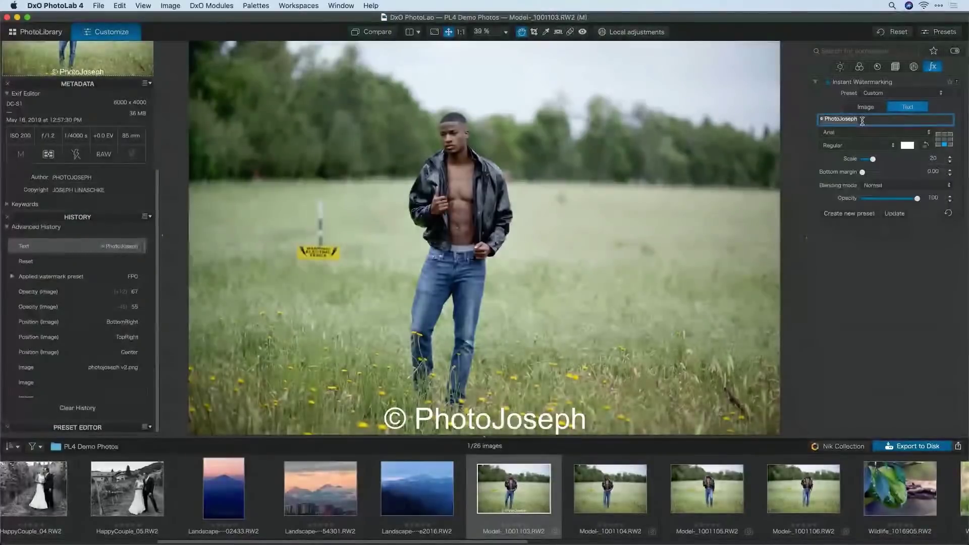
Place the text watermark in the centre of the photo at scale 52 with Overlay blending.
left_click(944, 141)
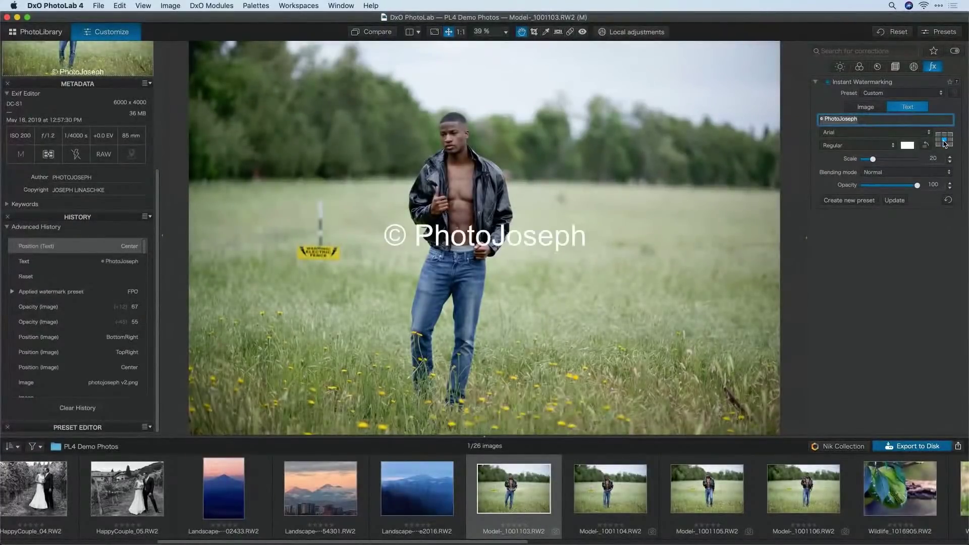
left_click_drag(873, 161, 891, 162)
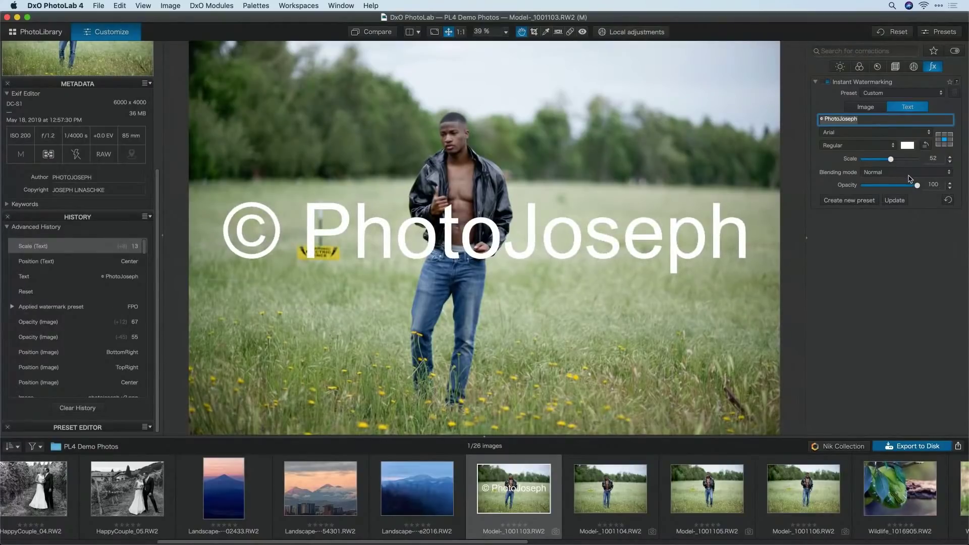
left_click(904, 172)
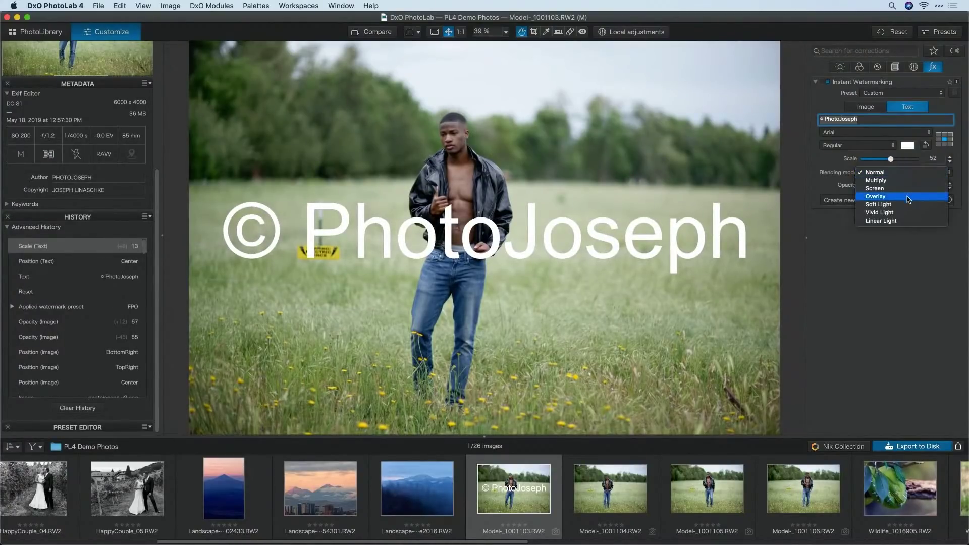
left_click(908, 198)
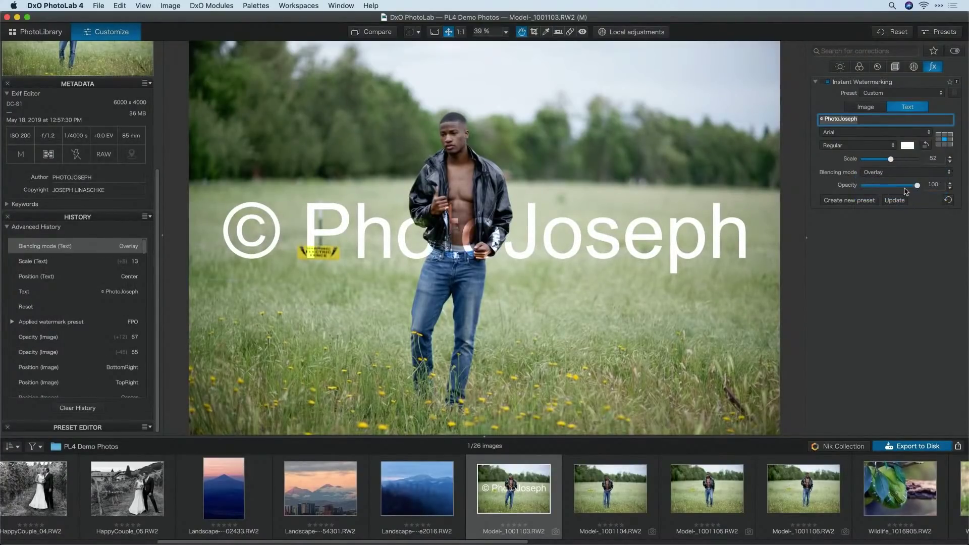
Try the text watermark at opacity 22, restore its opacity to 100, and reduce its scale to 32.
left_click_drag(904, 191, 874, 193)
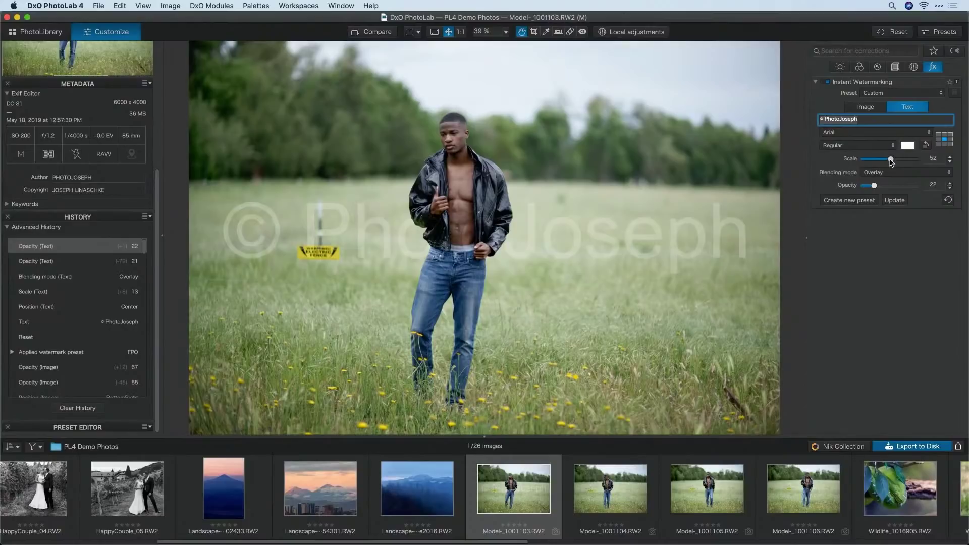
double_click(874, 185)
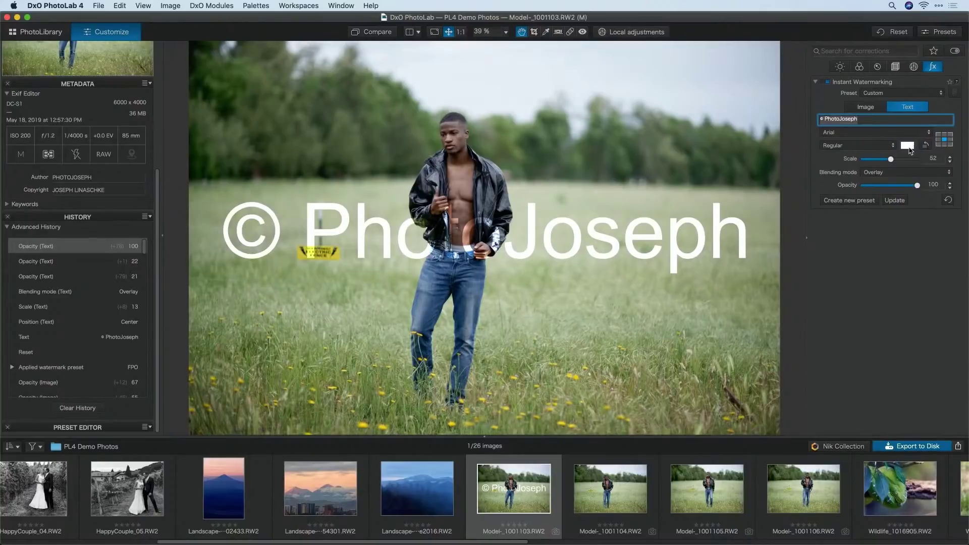
left_click_drag(889, 160, 879, 160)
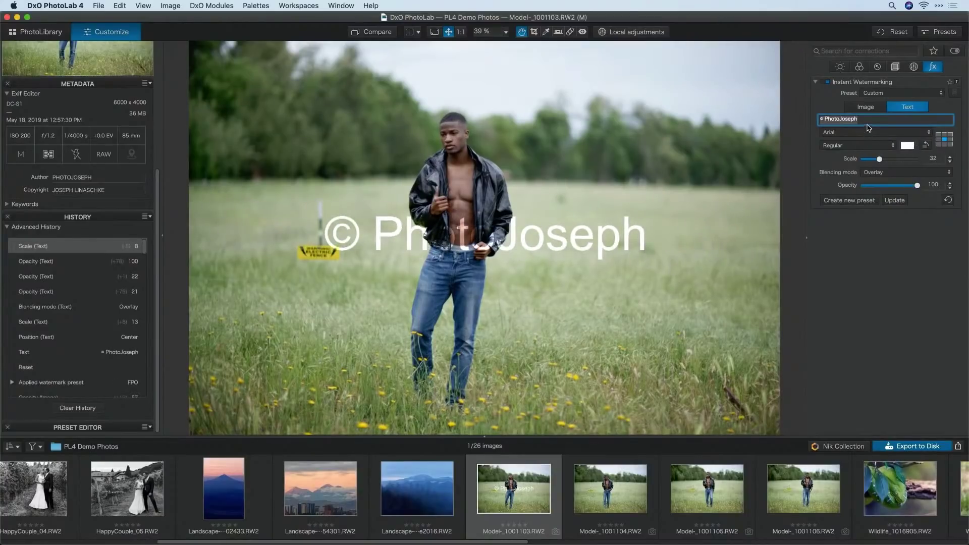
Change the watermark text to "by PhotoJoseph Studios" and set its font to Kokonor.
type("by")
left_click(908, 132)
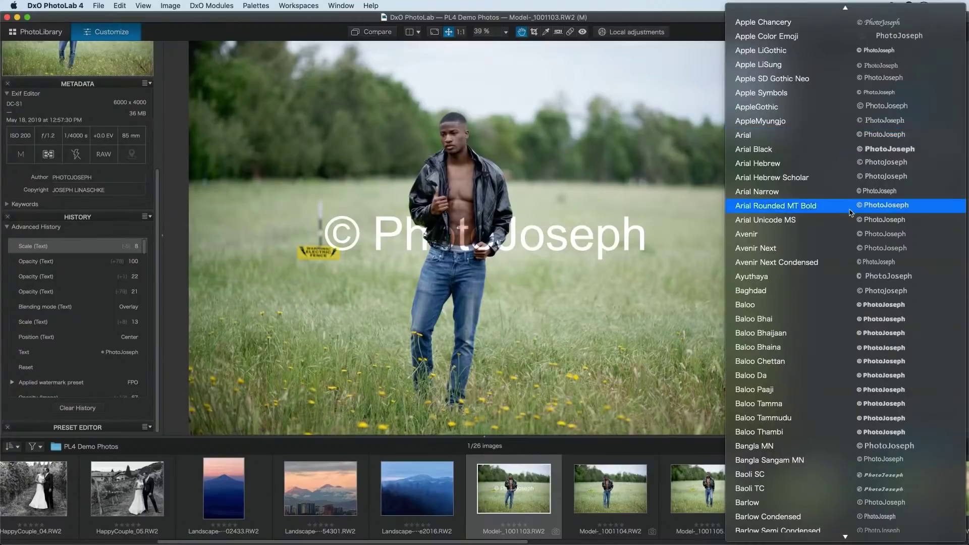
type("ko")
key("Down")
key("Down")
key("Down")
key("Down")
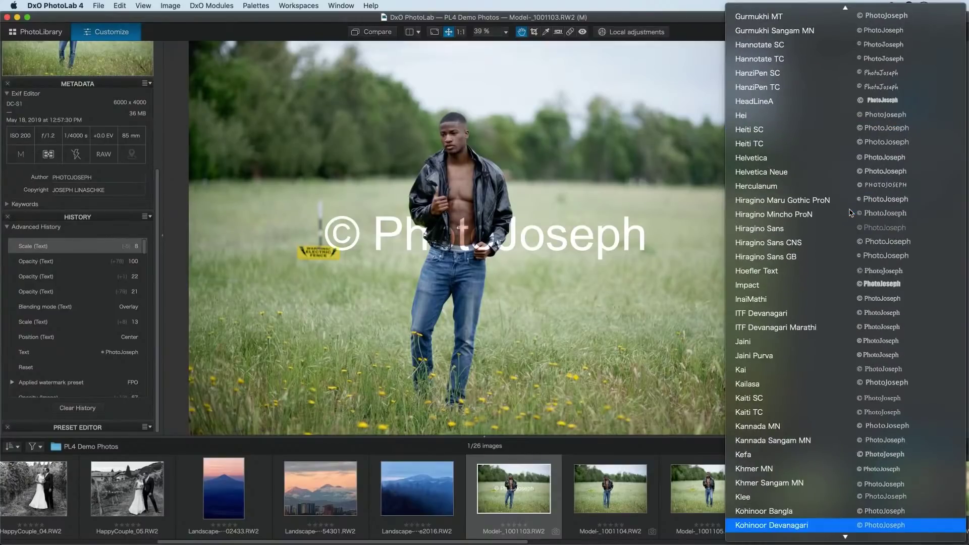
key("Return")
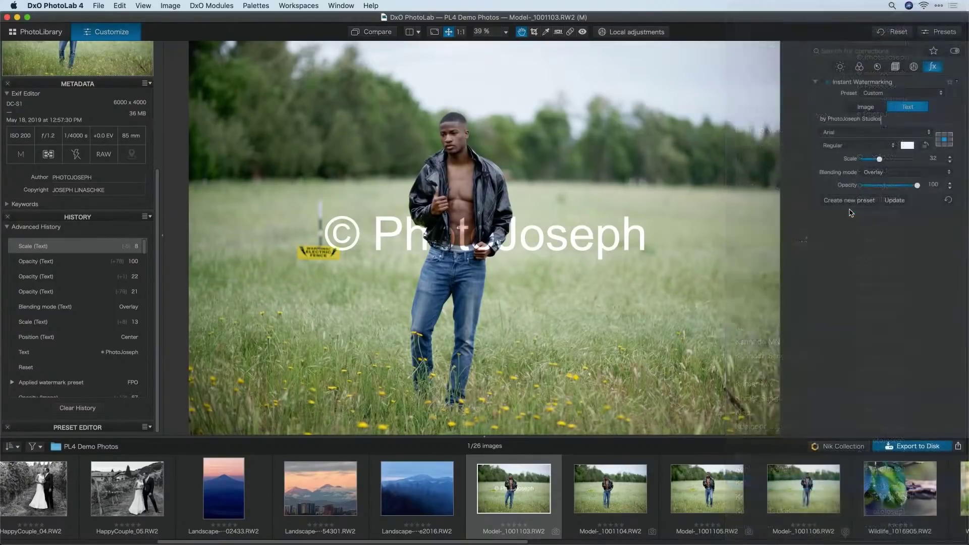
Anchor the text watermark to the photo's bottom-left corner with margins of 2.41 bottom and 3.75 left, and set its scale to 15.
left_click(938, 144)
mouse_move(862, 172)
left_mouse_down()
mouse_move(864, 185)
mouse_move(870, 160)
mouse_move(868, 167)
left_mouse_up()
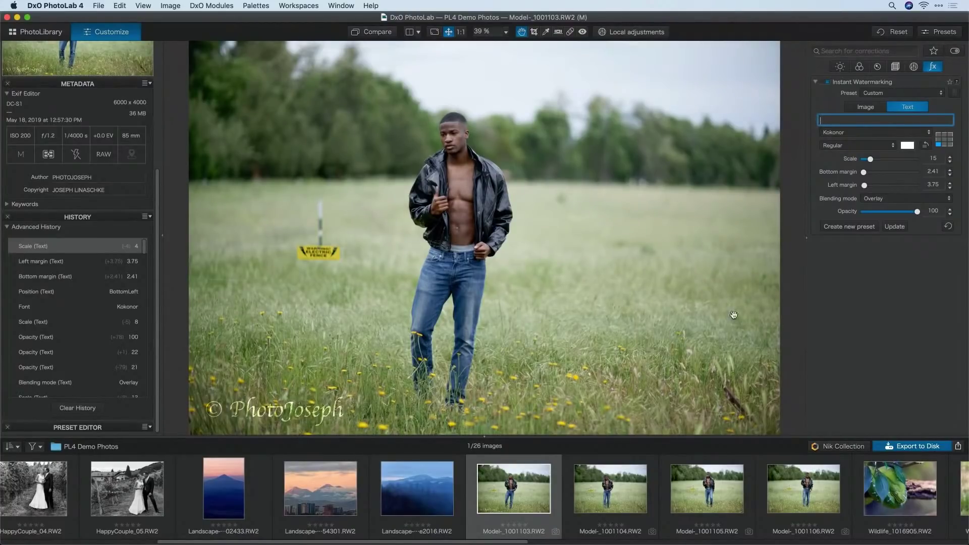
Preview the pictures in the Watermark Images folder and add photojoseph v2.png as an image watermark.
left_click(865, 106)
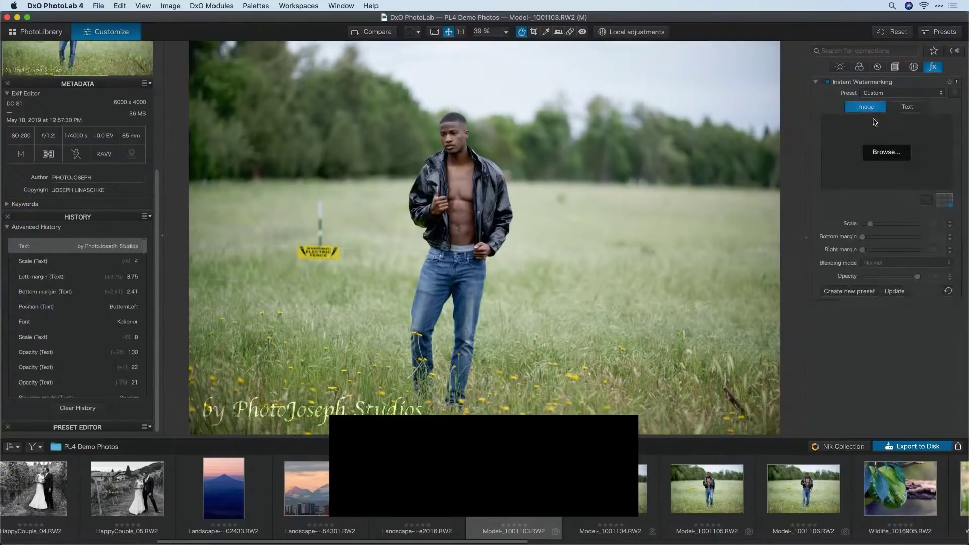
left_click(891, 157)
double_click(379, 100)
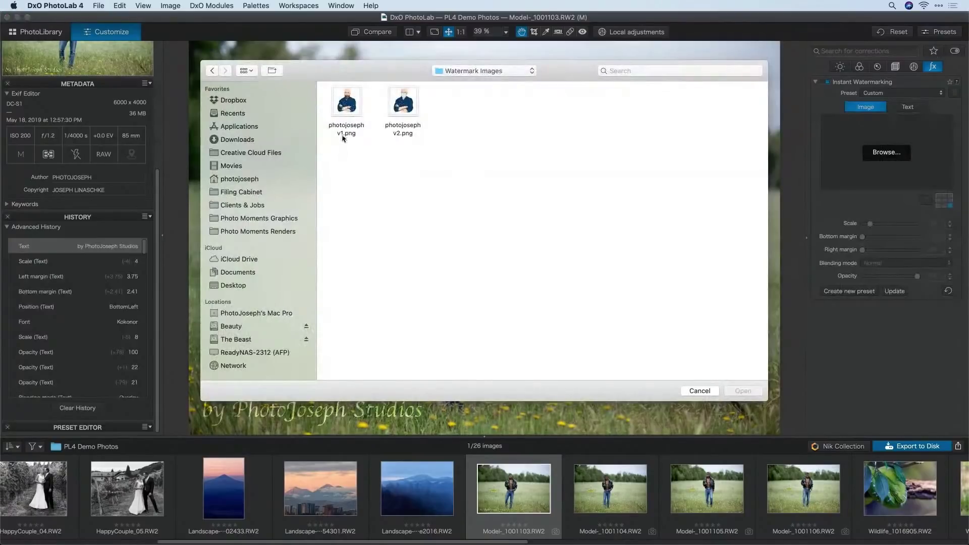
left_click(346, 103)
key("space")
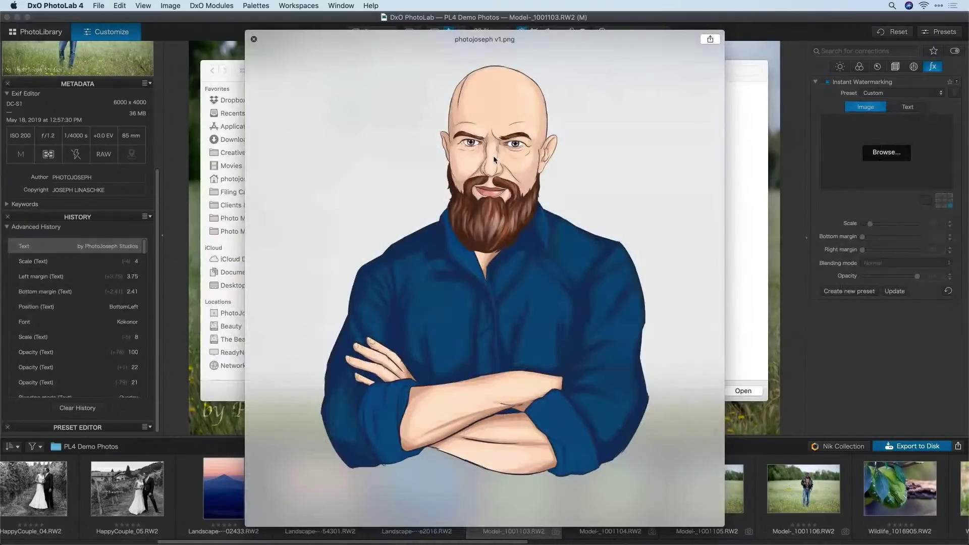
key("Down")
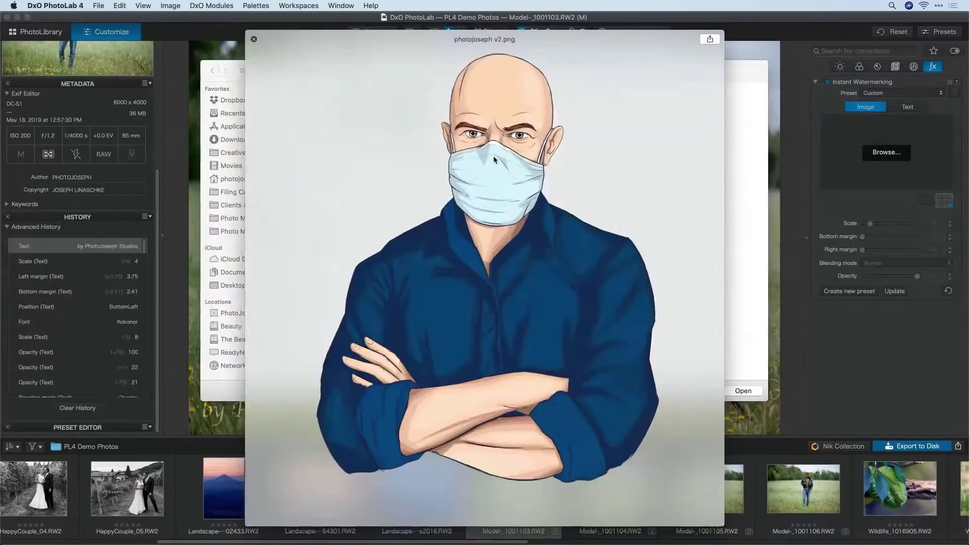
key("space")
key("Return")
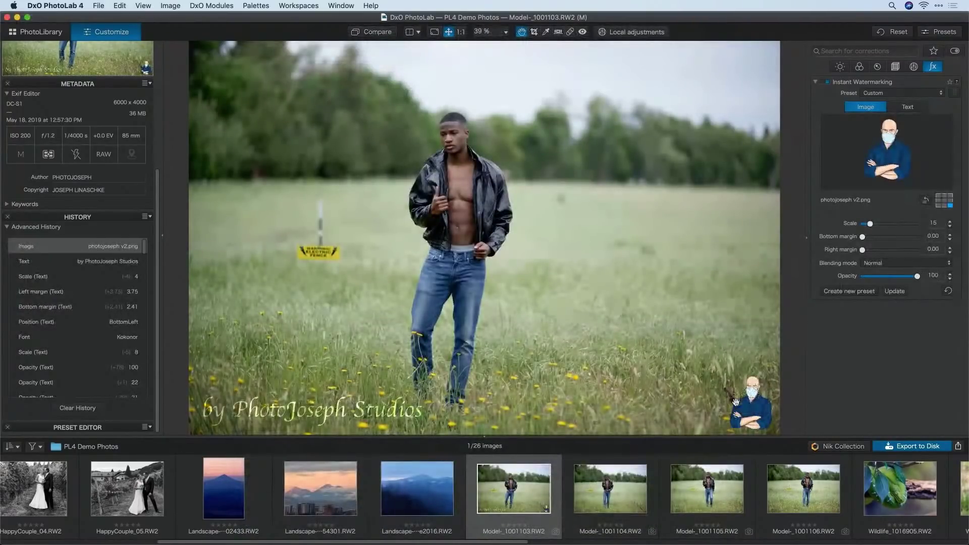
Try the image watermark in the centre and top-left of the photo, return it to the bottom-right corner, and set its scale to 22.
left_click(944, 200)
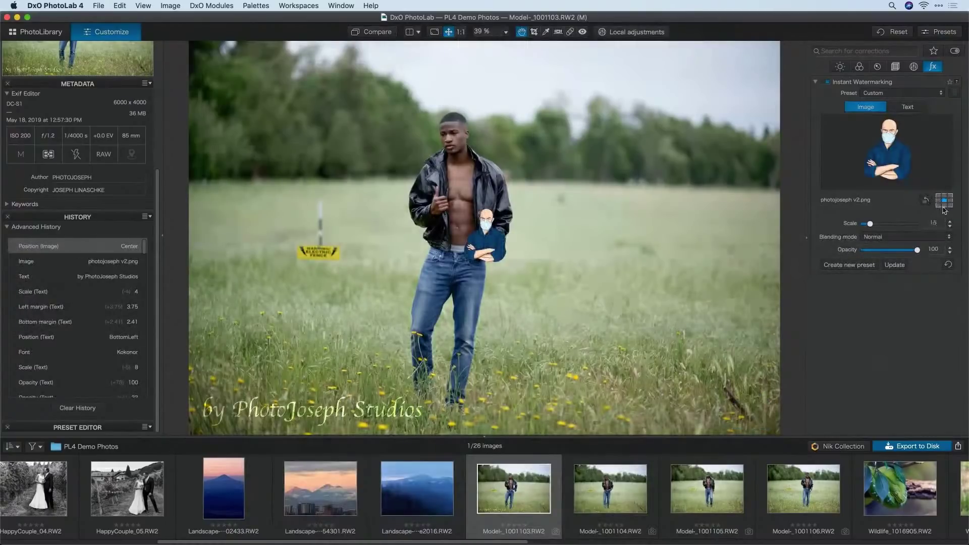
left_click(938, 197)
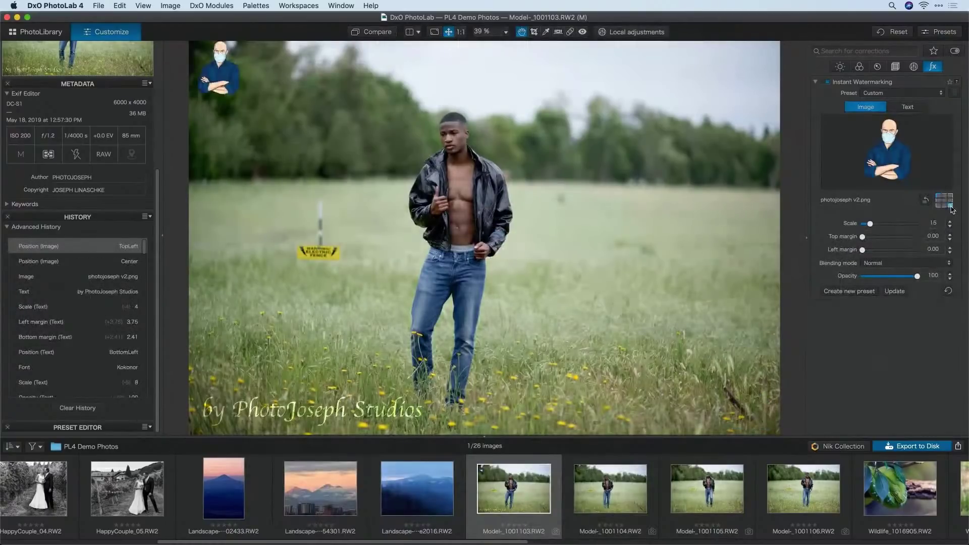
left_click(950, 206)
left_click_drag(870, 223, 874, 223)
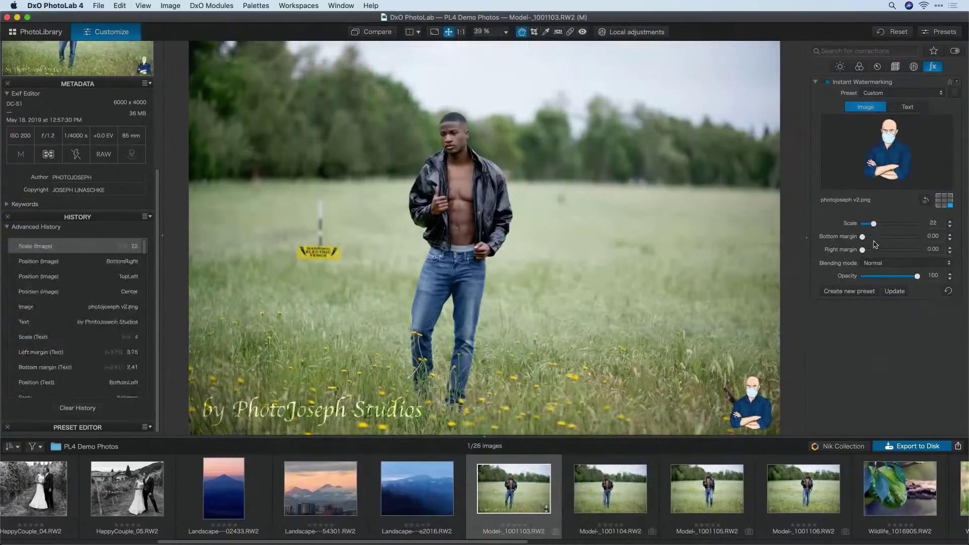
Try Screen blending on the image watermark, set its opacity to 90, and switch its blending mode back to Normal.
left_click(882, 263)
left_click(887, 281)
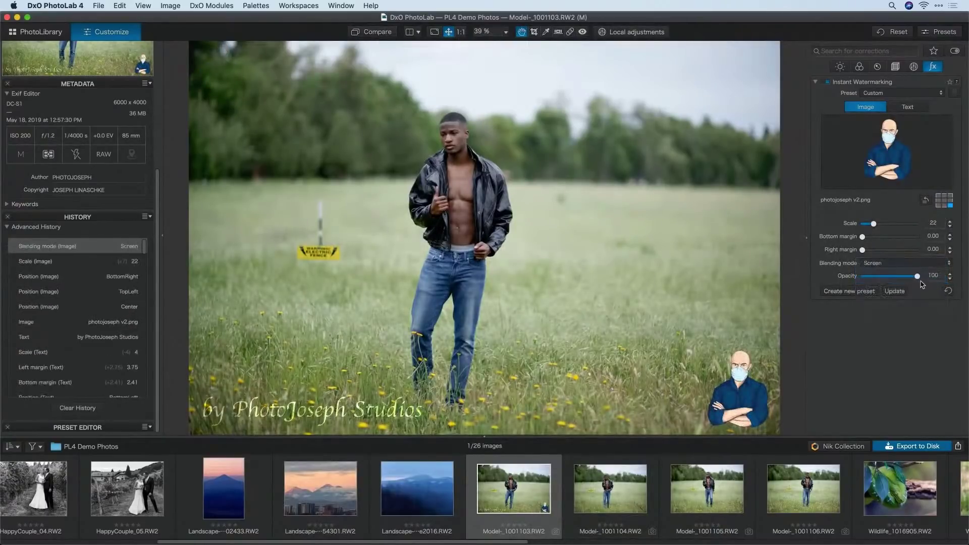
left_click_drag(916, 277, 912, 277)
left_click(882, 263)
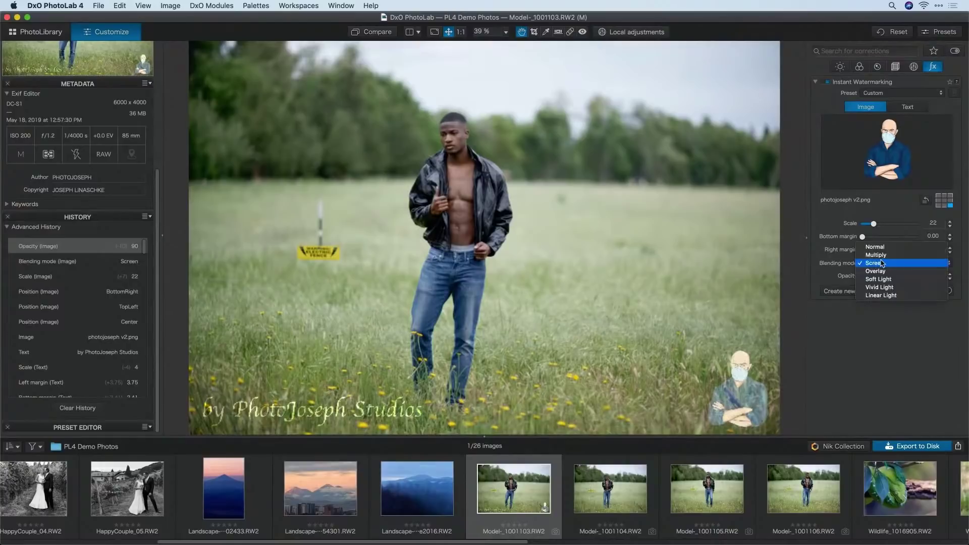
left_click(883, 247)
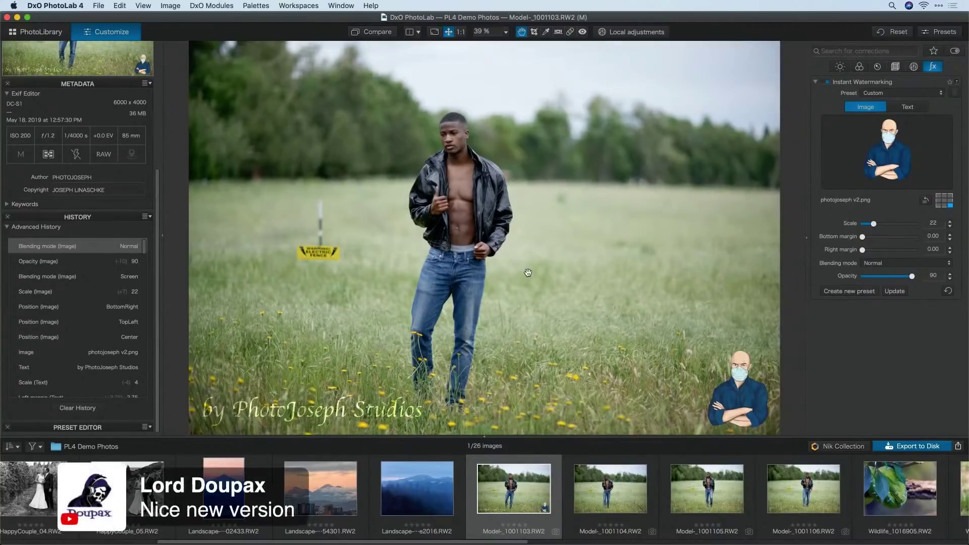
Save the combined text and image watermark as a new preset named "Studio 2".
left_click(834, 294)
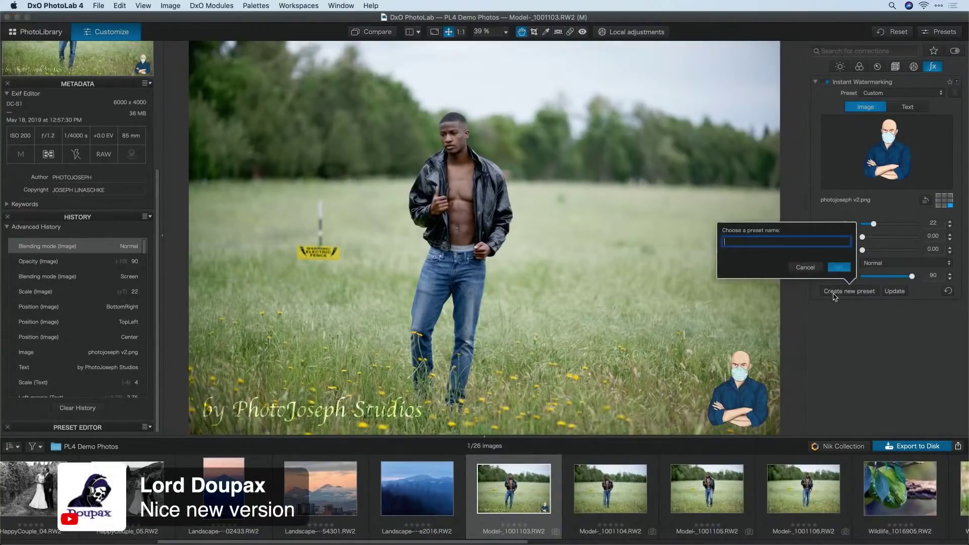
type("Studio 2")
left_click(840, 267)
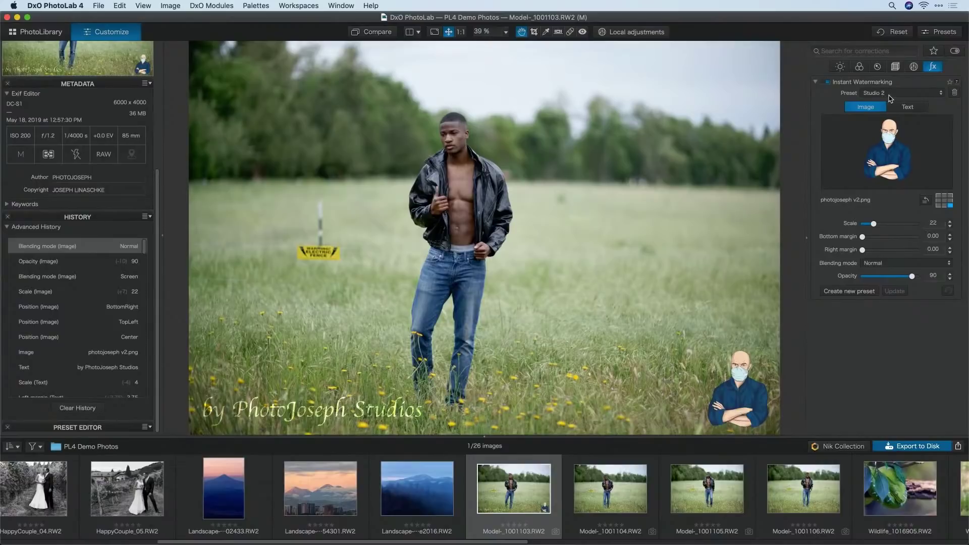
Apply the FPO watermark preset to the Model-_1001103 photo.
left_click(899, 92)
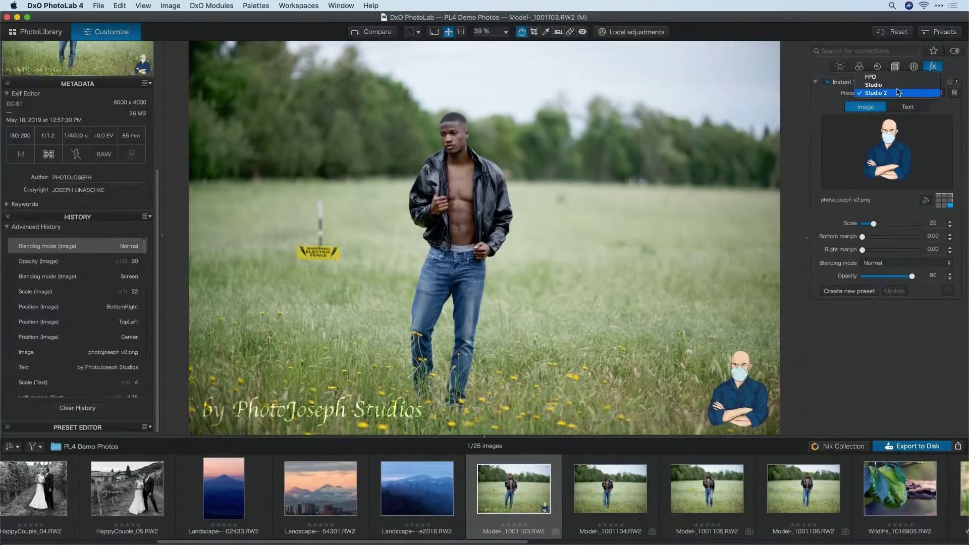
left_click(897, 92)
mouse_move(878, 144)
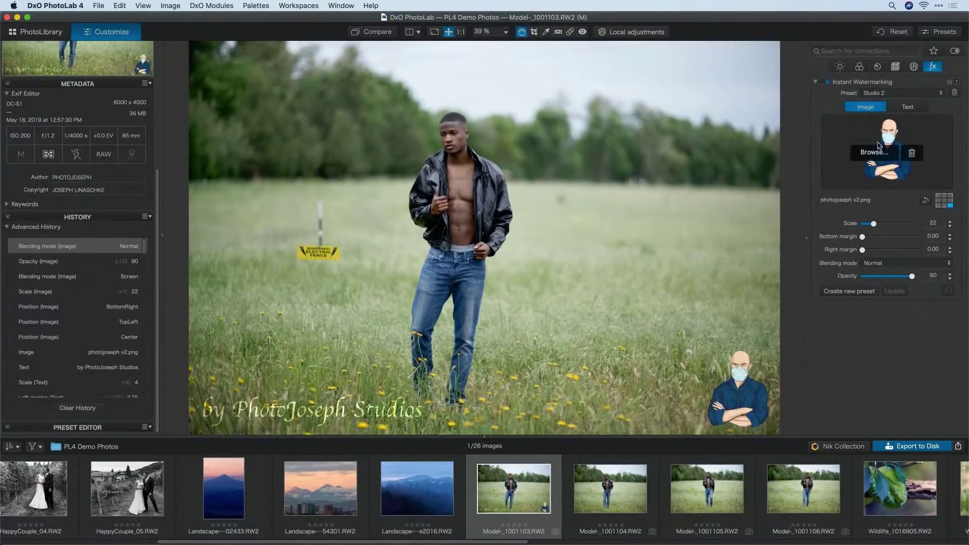
left_click(898, 93)
left_click(893, 76)
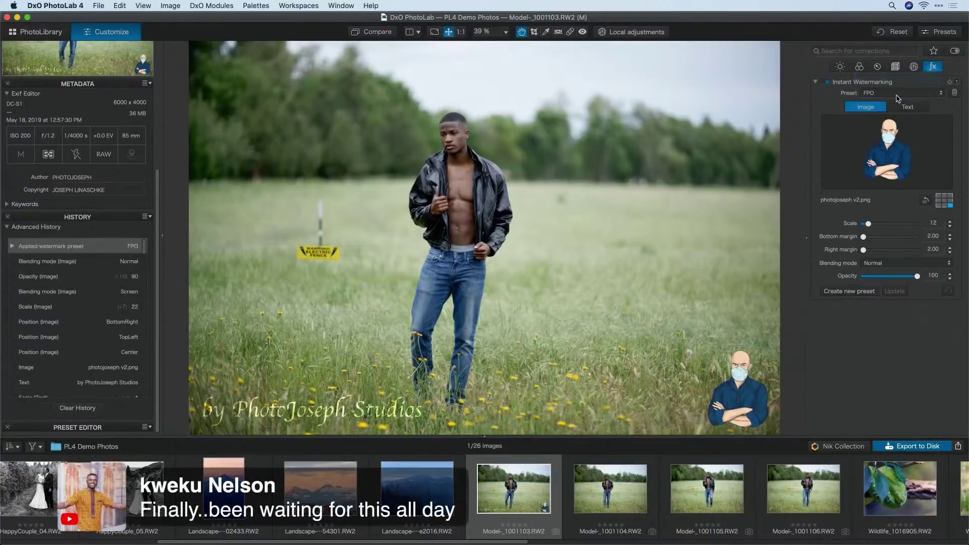
mouse_move(887, 147)
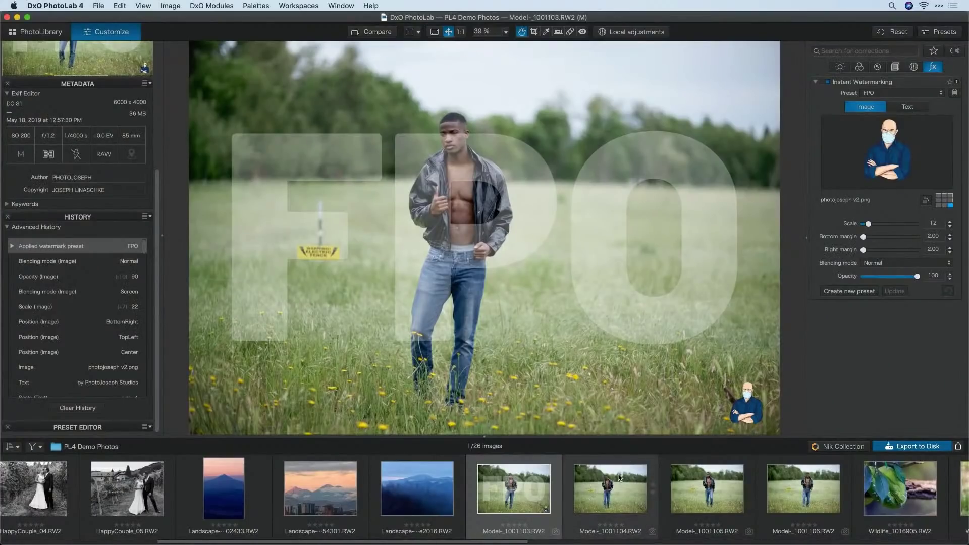
Select the four model photos from Model-_1001103 to Model-_1001106 together.
key("Right")
left_click(714, 482)
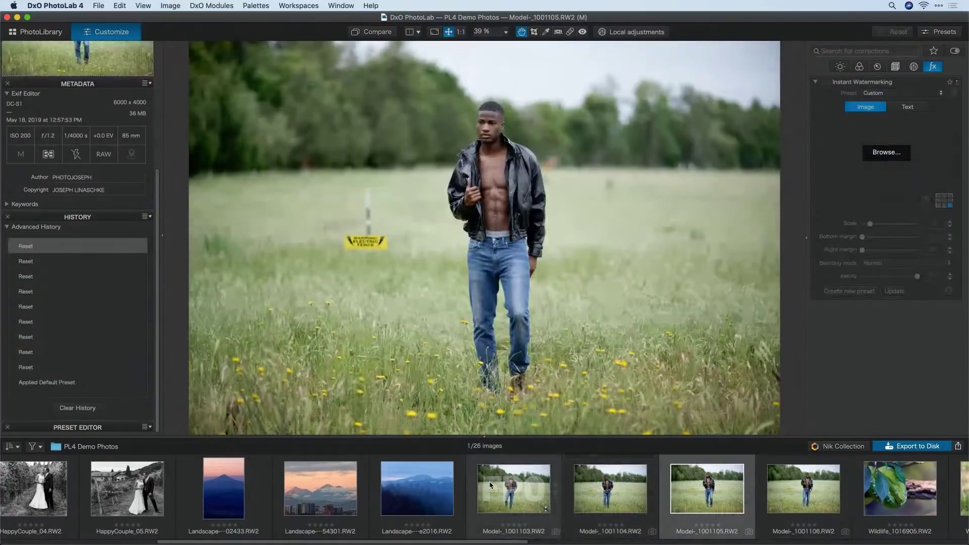
left_click(510, 491)
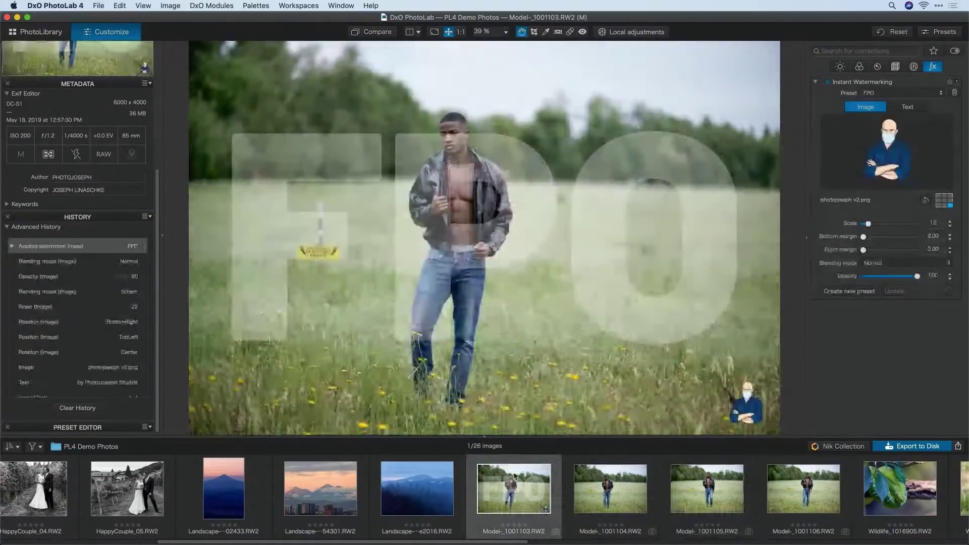
left_click(792, 488, "shift")
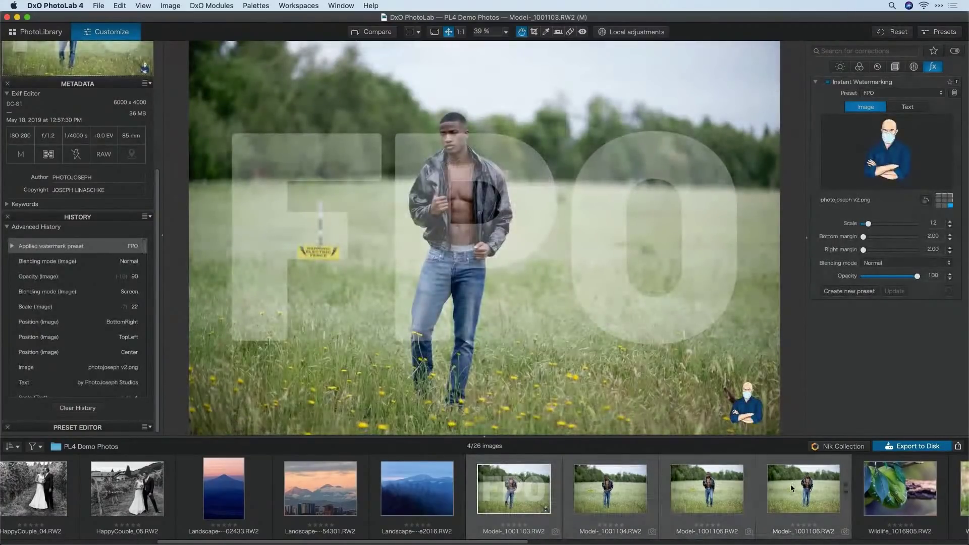
right_click(791, 488)
key("Escape")
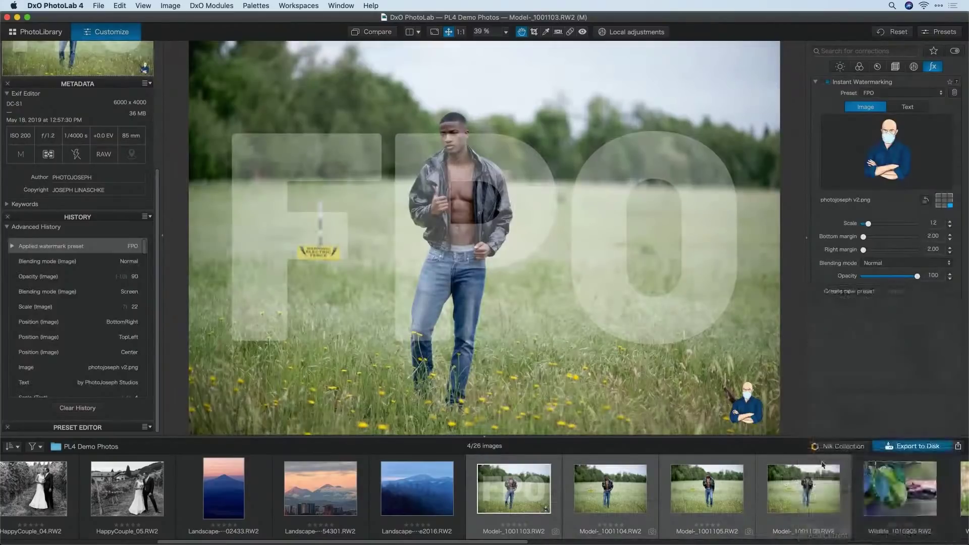
Export the selected photos with the "JPEG; Desktop w/ watermark" option, overriding the watermark with the FPO preset, and show the export progress.
left_click(913, 446)
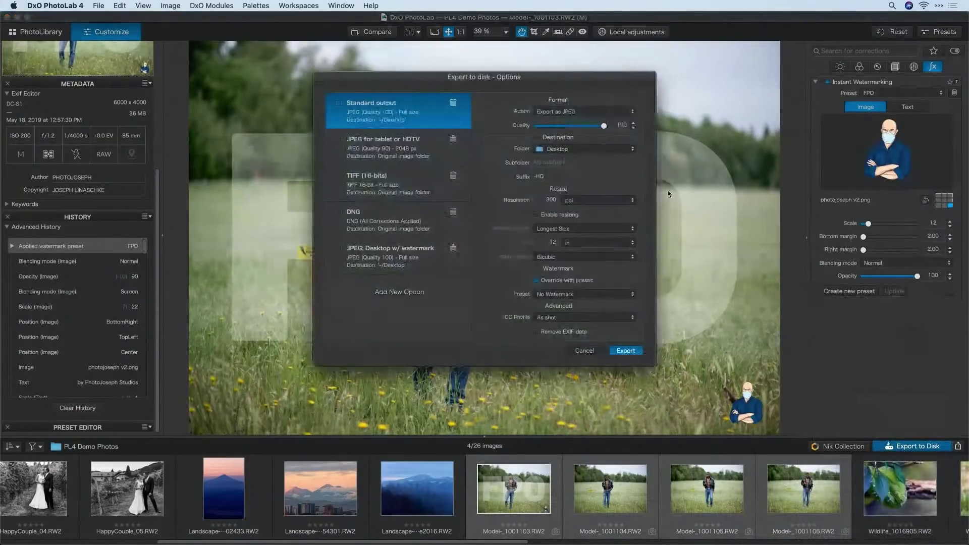
left_click(369, 257)
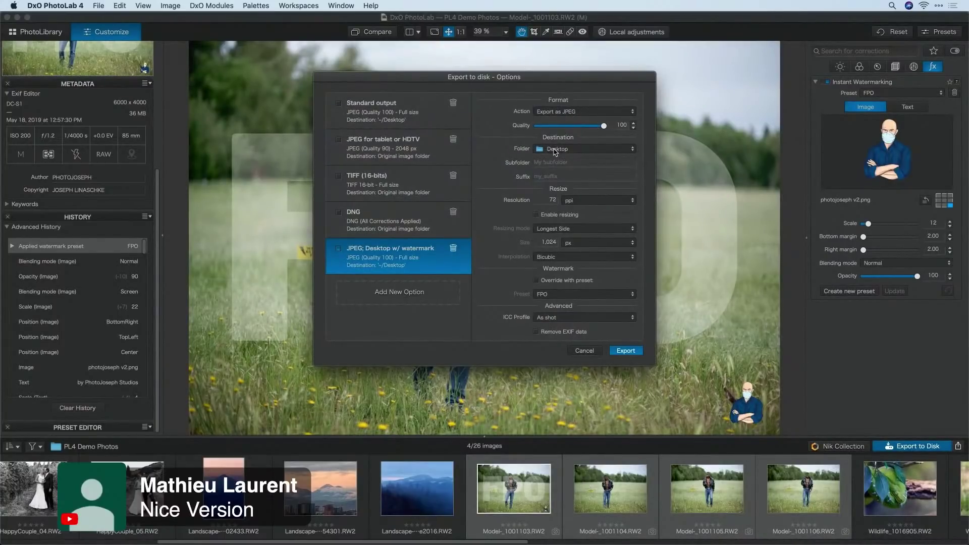
left_click(555, 282)
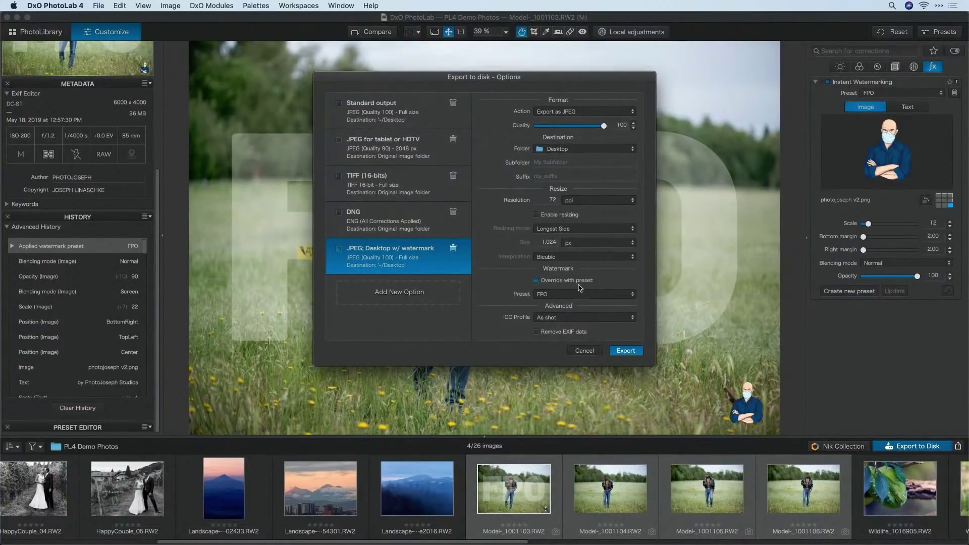
left_click(561, 296)
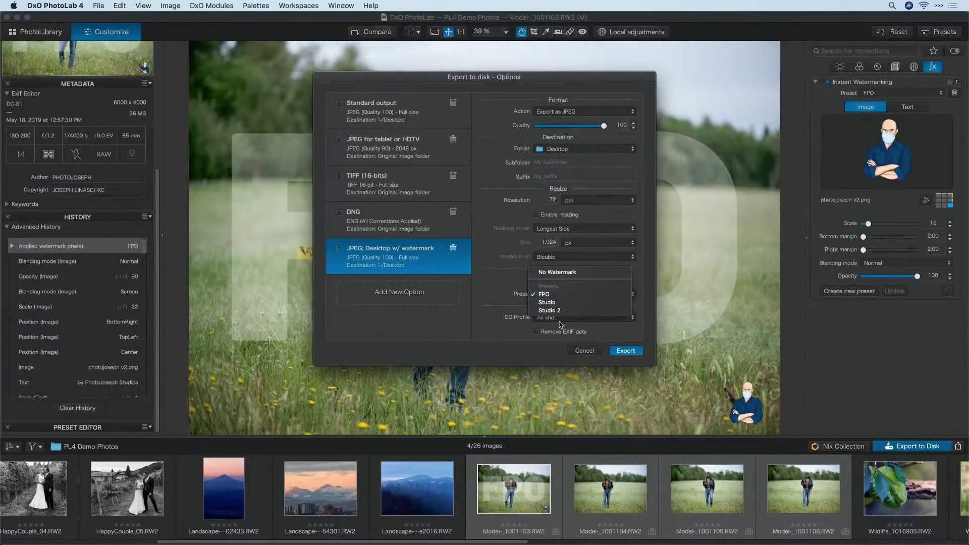
left_click(561, 297)
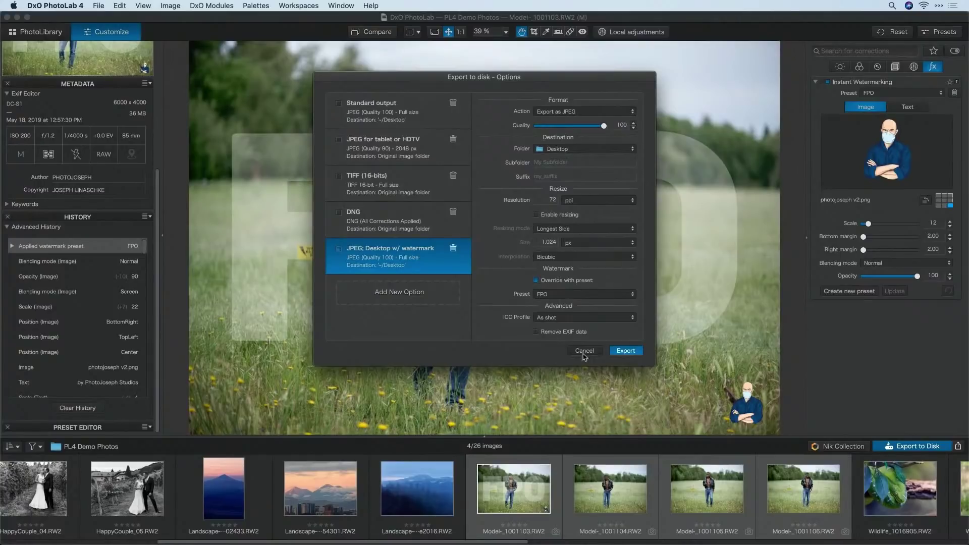
left_click(626, 352)
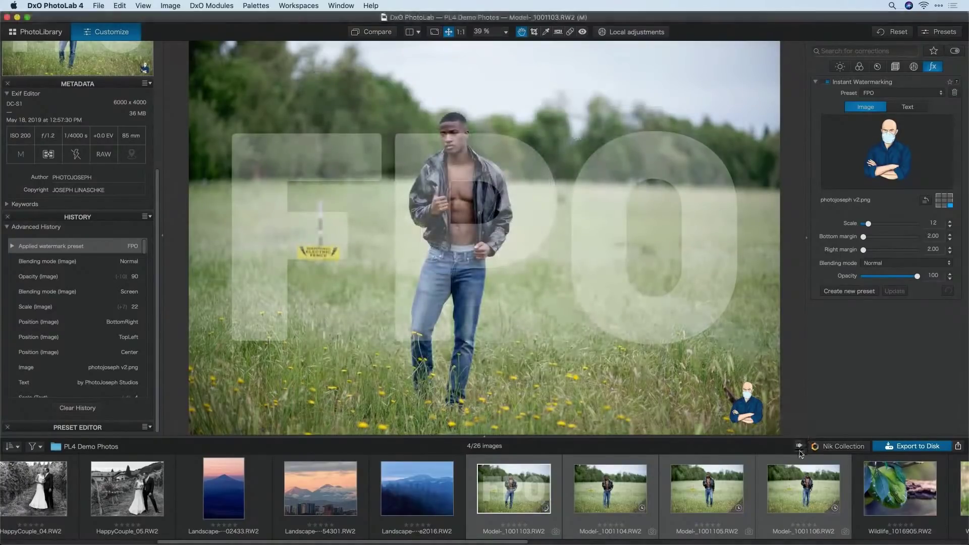
left_click(800, 448)
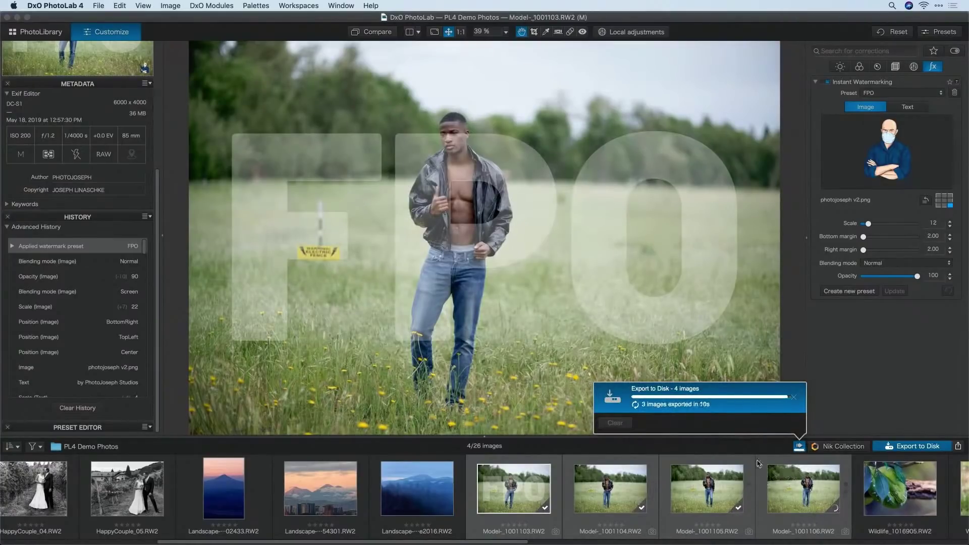
Switch to the Finder desktop and preview the exported Model-_1001103.jpg and Model-_1001104.jpg to check their watermarks.
mouse_move(968, 544)
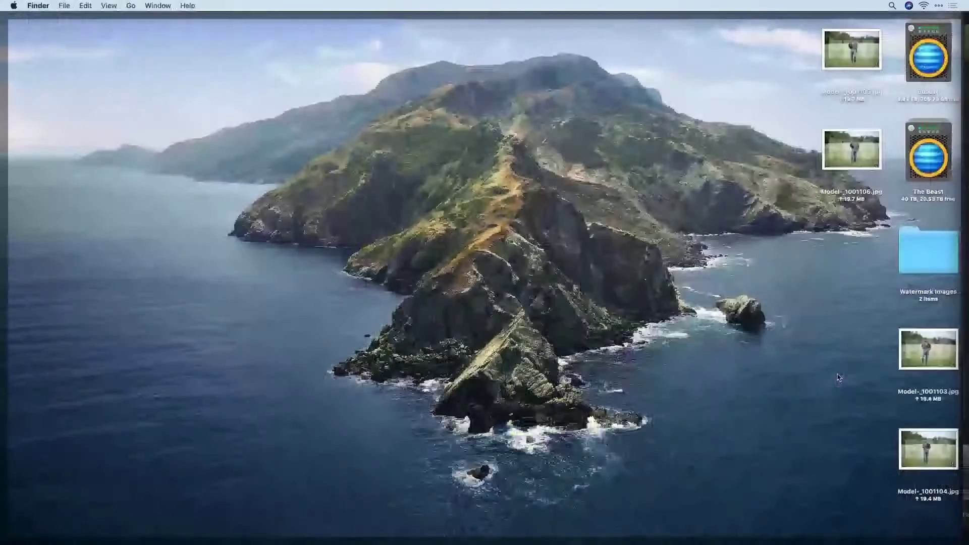
left_click(913, 361)
key("space")
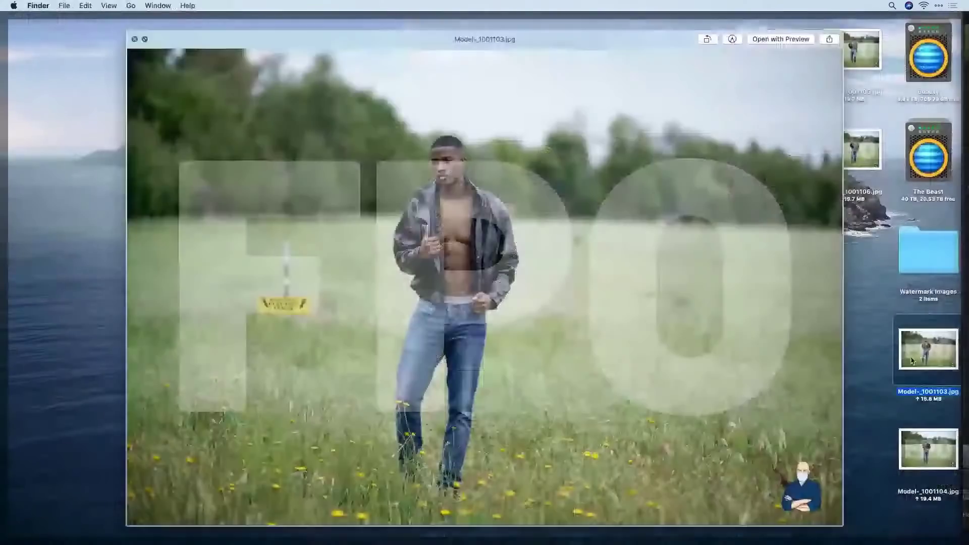
key("Down")
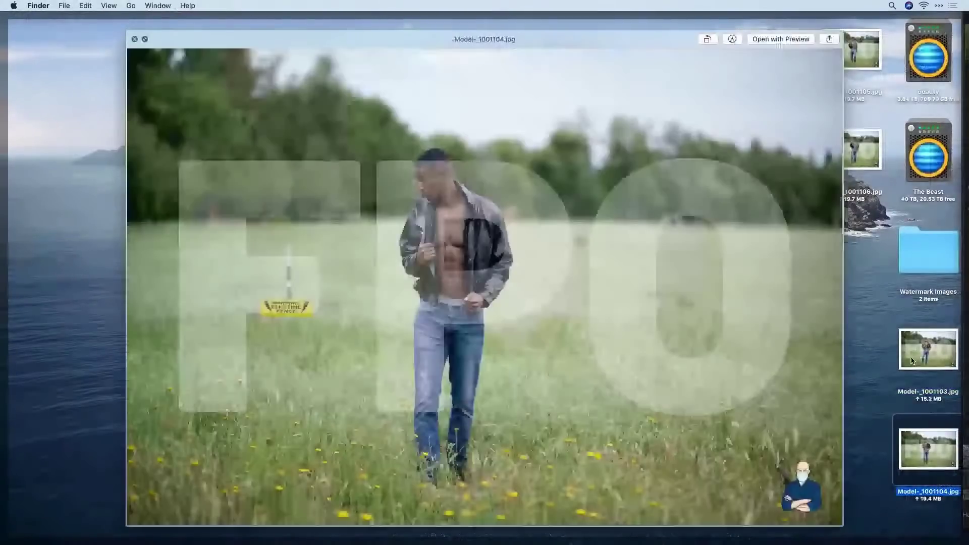
key("space")
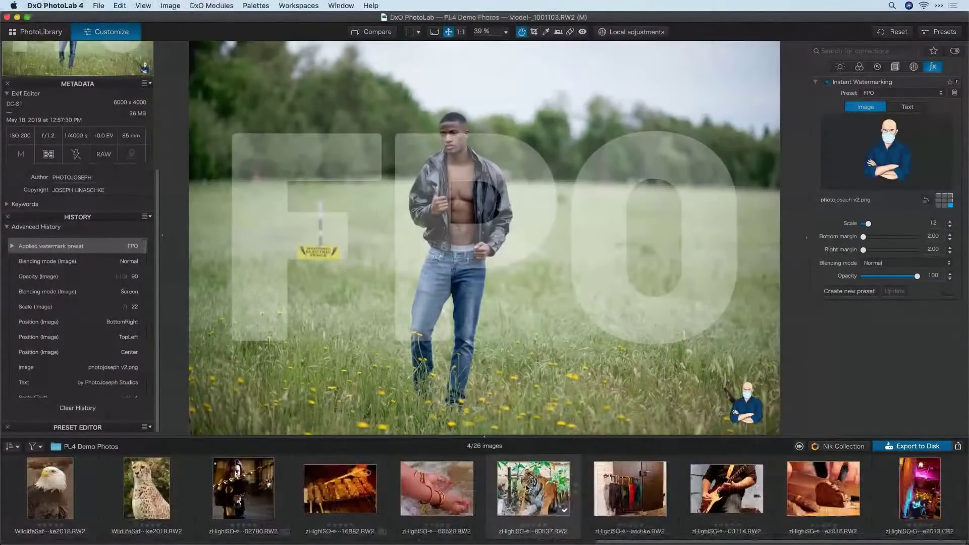
Return to DxO PhotoLab, open the high-ISO tiger photo and compare it with the uncorrected original at full view and at 100%.
left_click(534, 489)
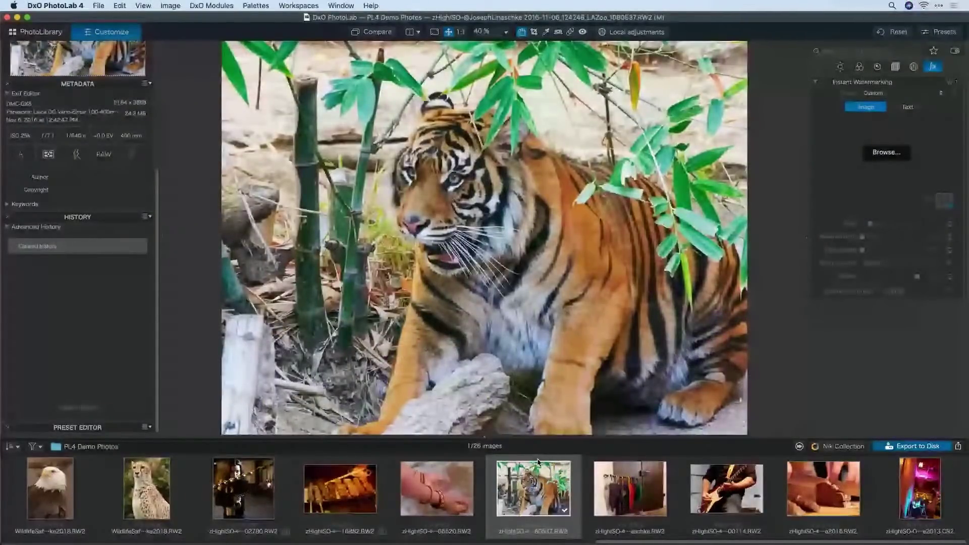
left_click(377, 33)
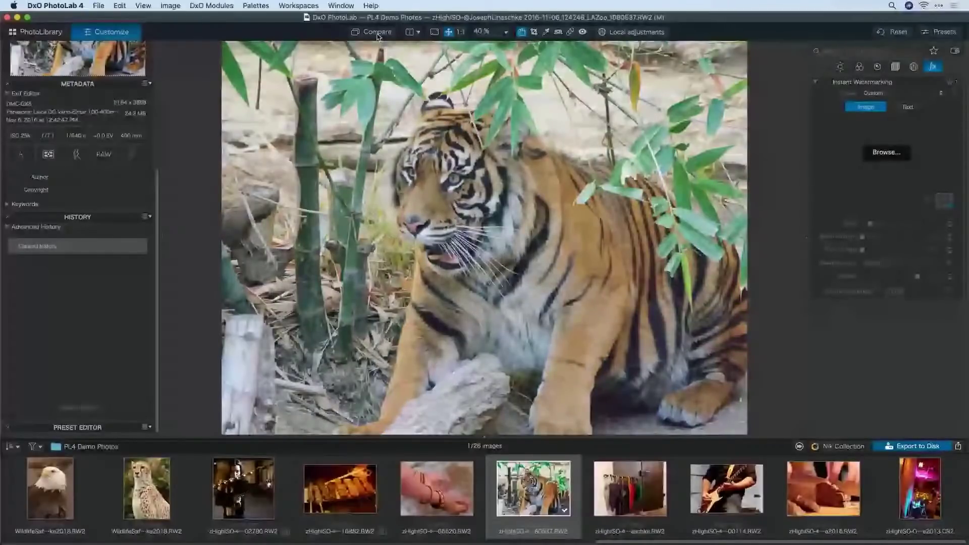
left_click(378, 33)
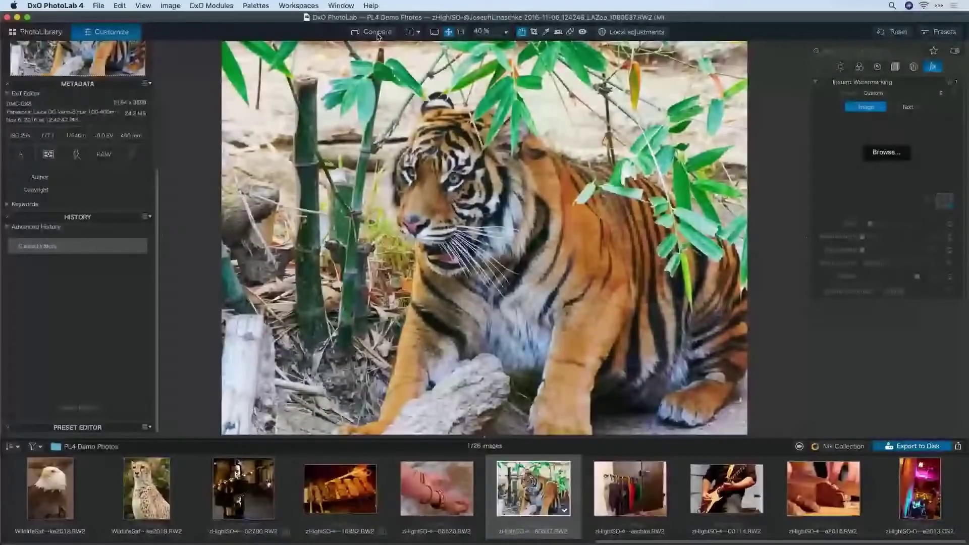
left_click(411, 200)
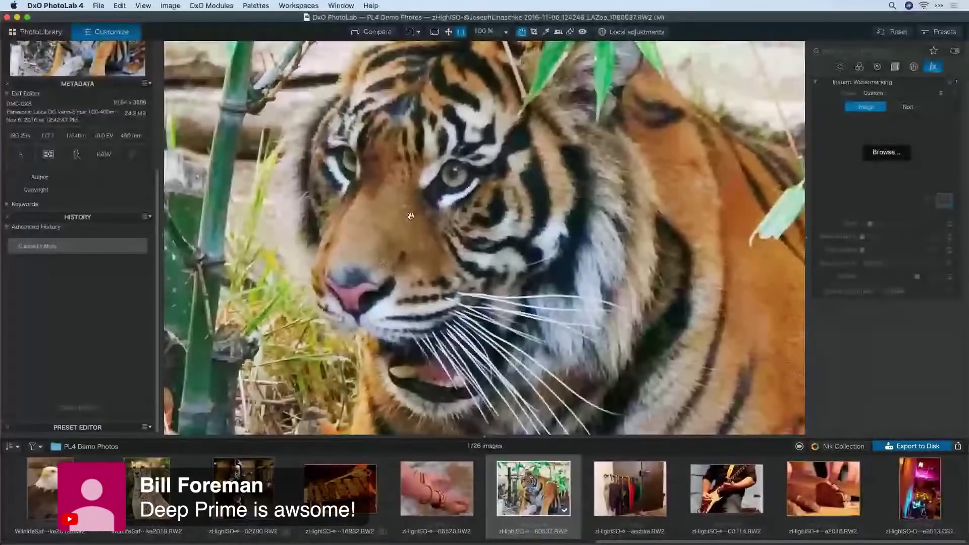
scroll(49, 228, "up", 3)
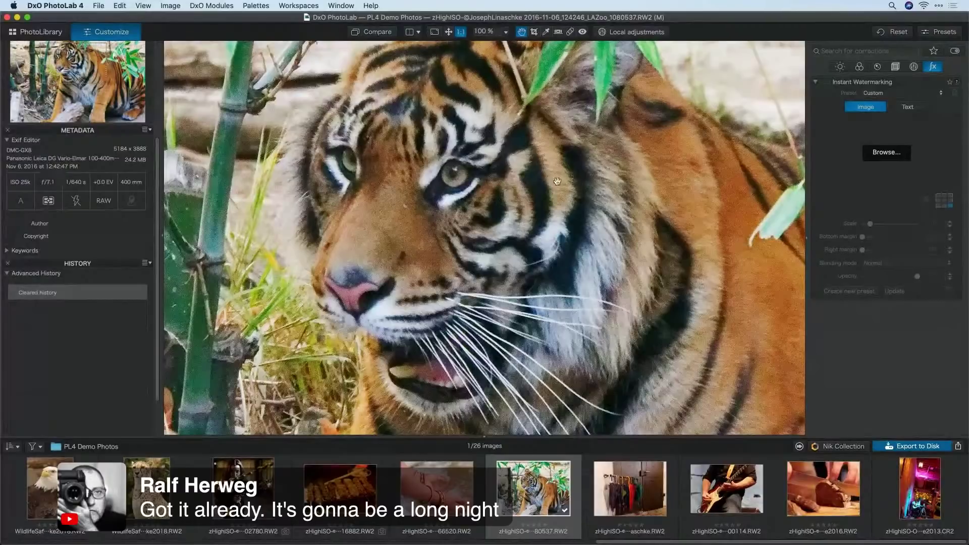
left_click(380, 35)
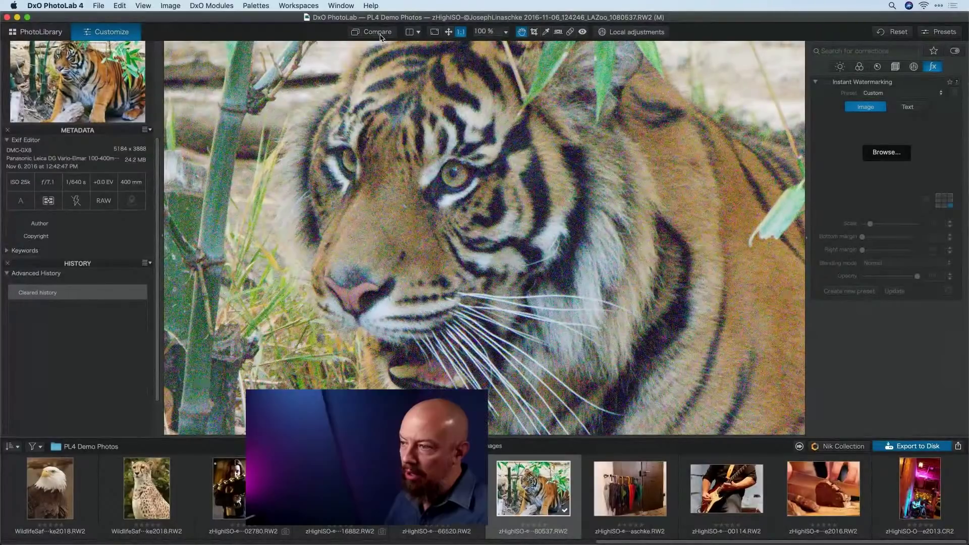
left_click(379, 33)
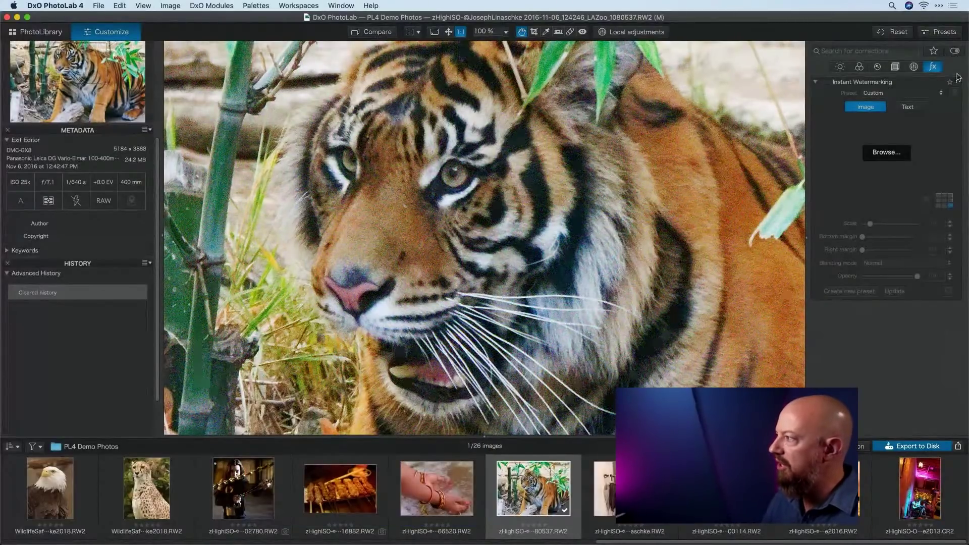
Find the DxO Denoising Technologies correction for the tiger photo and compare the current HQ denoising with the original.
left_click(859, 66)
left_click(913, 66)
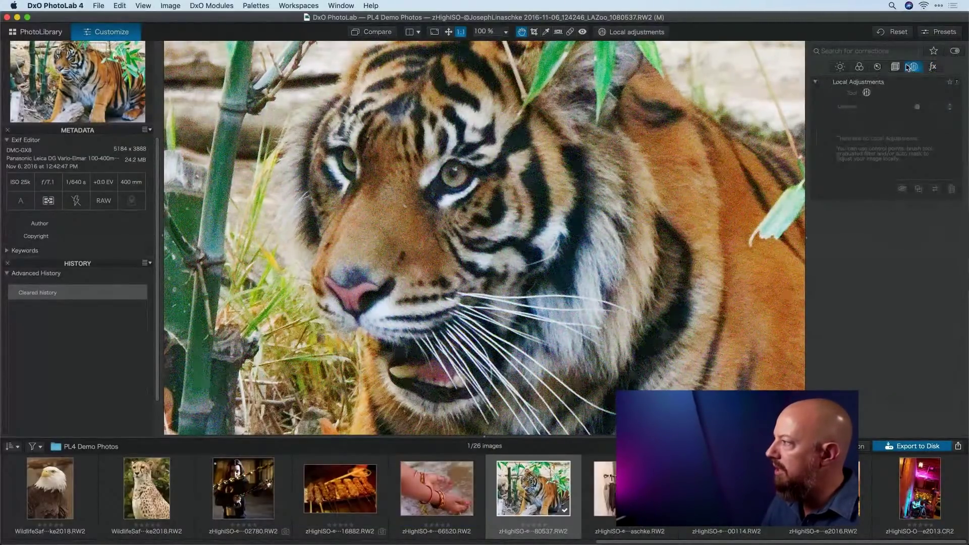
left_click(859, 66)
left_click(877, 66)
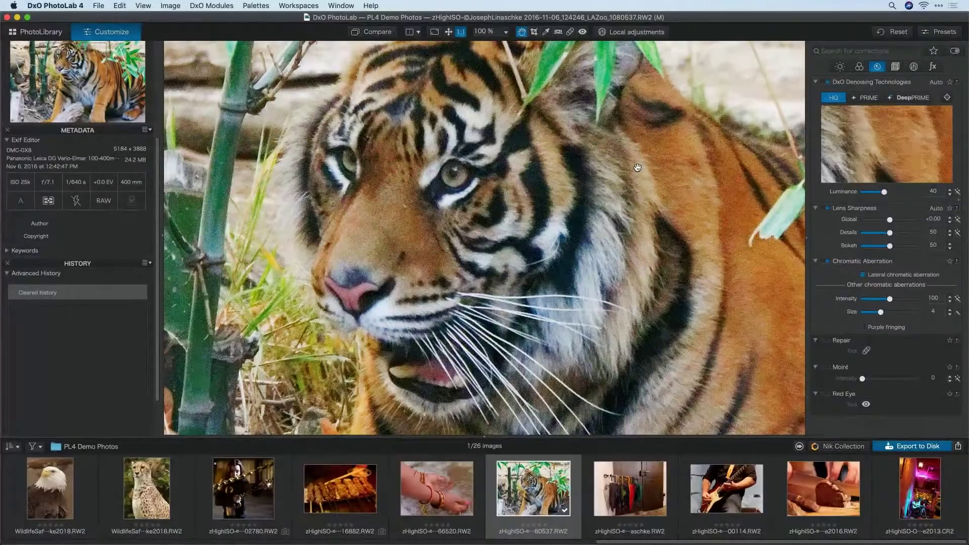
mouse_move(589, 165)
left_mouse_down()
mouse_move(584, 184)
mouse_move(589, 173)
left_mouse_up()
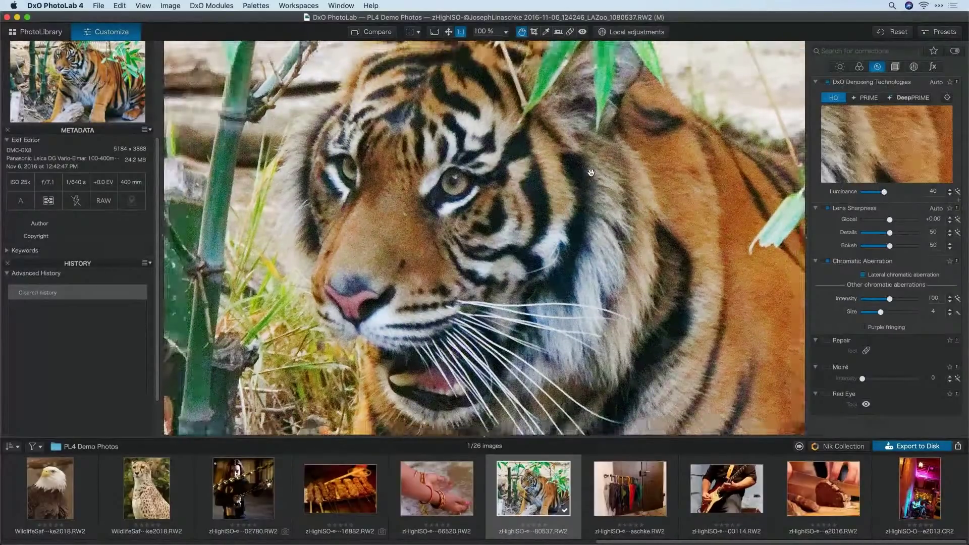
left_click(372, 31)
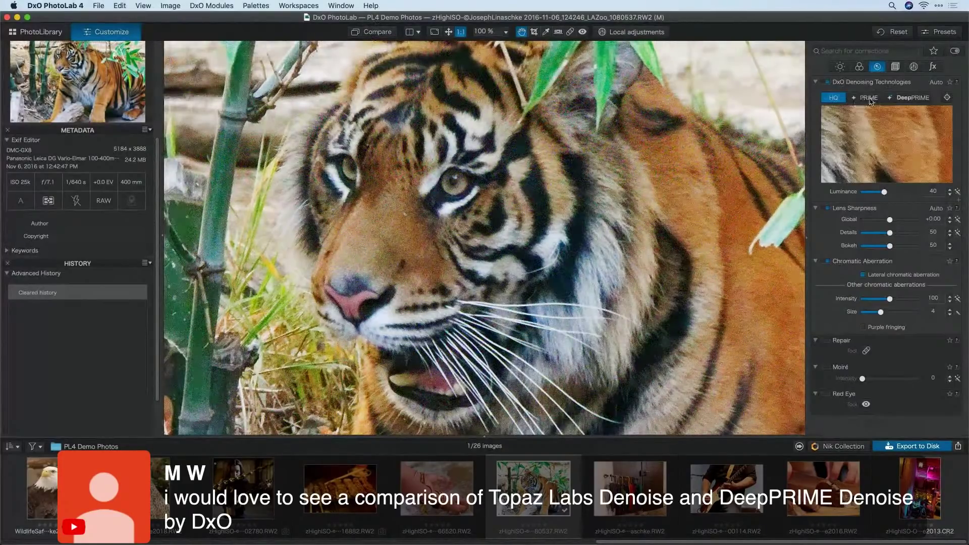
Centre the denoising magnifier preview on the tiger's eye and close the magnifier placement tool.
left_click(947, 97)
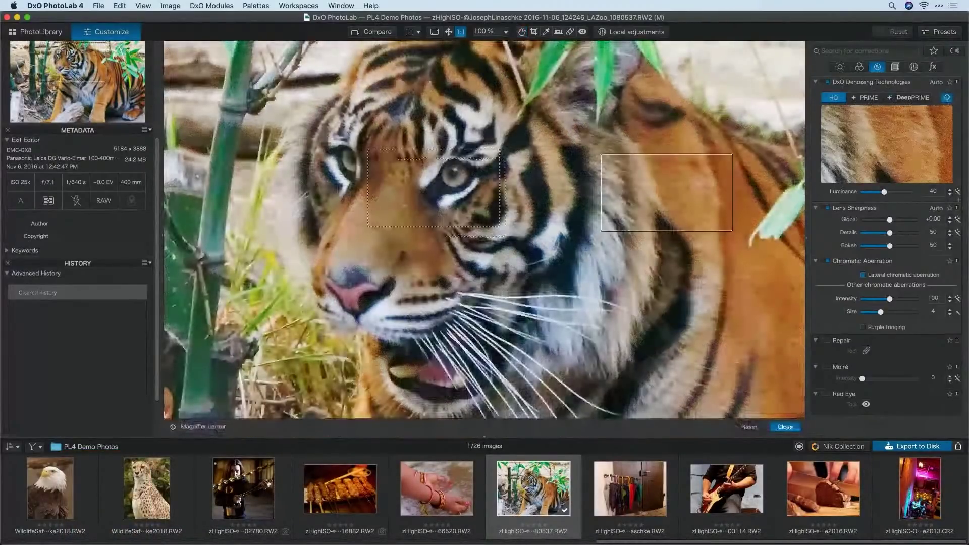
left_click(434, 199)
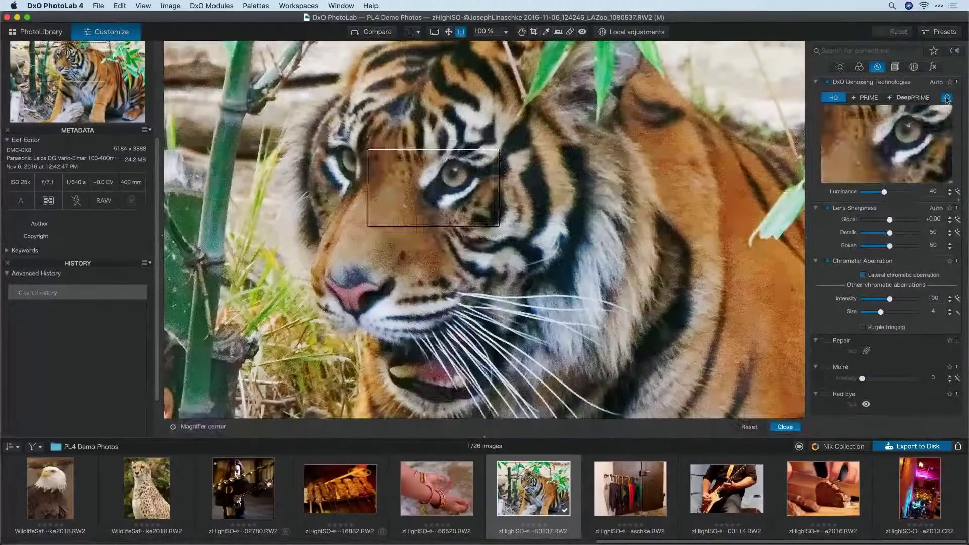
left_click(947, 98)
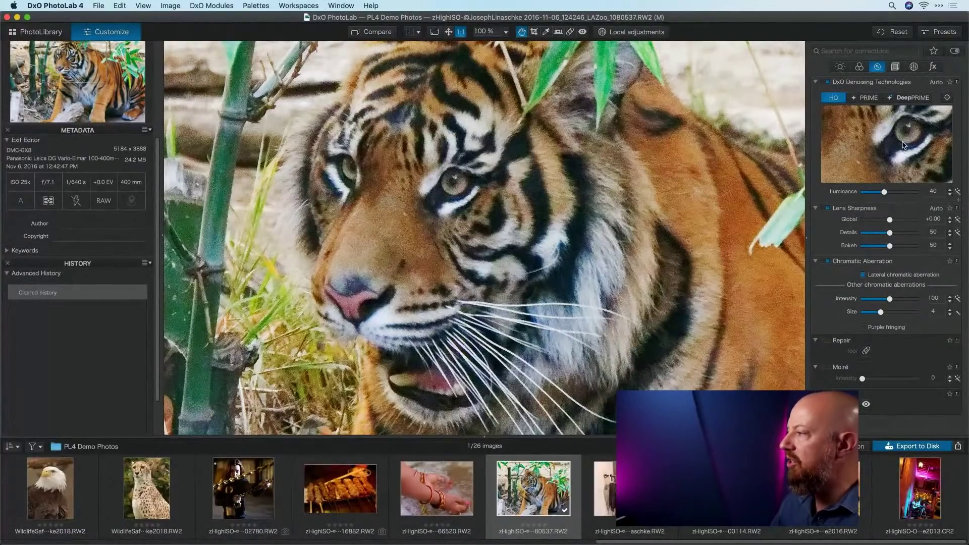
Try PRIME denoising on the tiger photo and switch back to HQ for comparison.
left_click(870, 100)
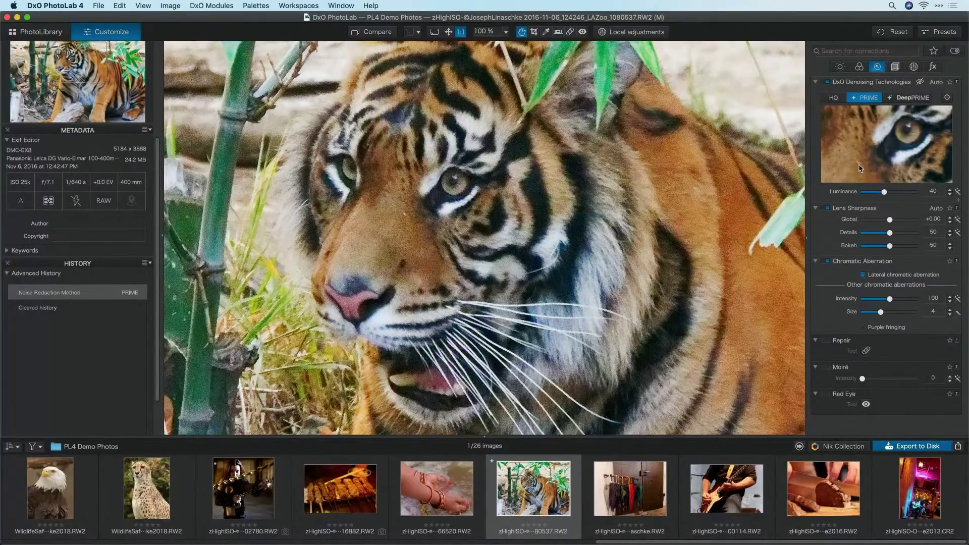
left_click(834, 98)
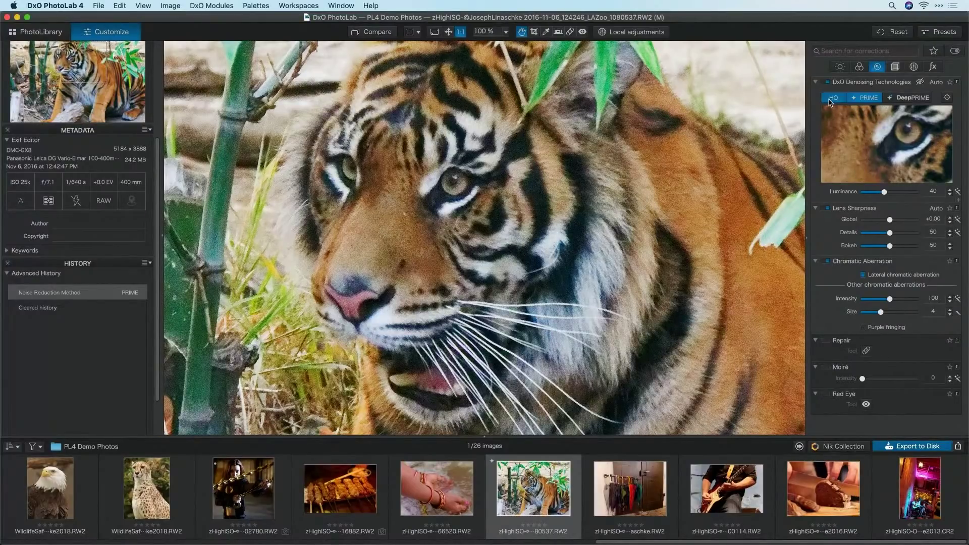
Compare HQ, PRIME and DeepPRIME denoising on the tiger photo and leave the method set to DeepPRIME.
left_click(861, 99)
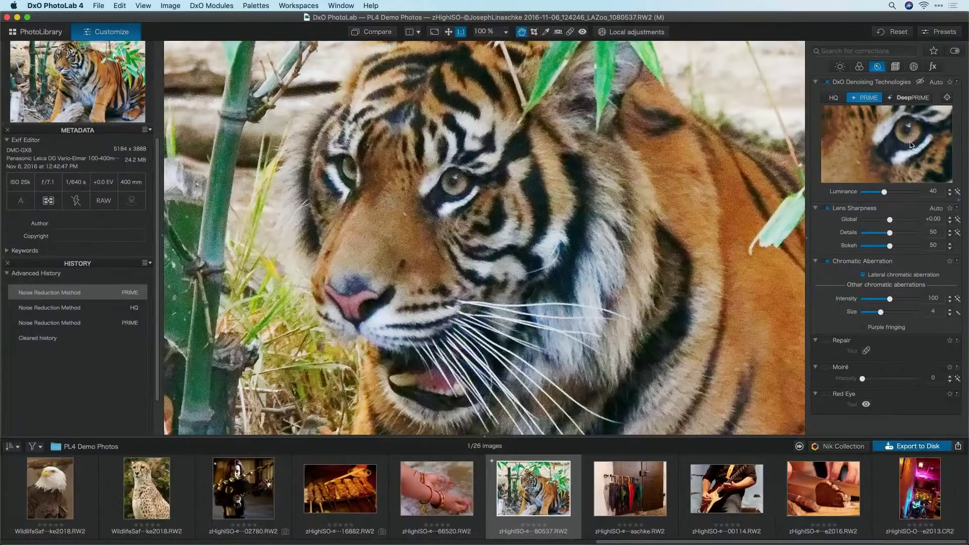
left_click(839, 102)
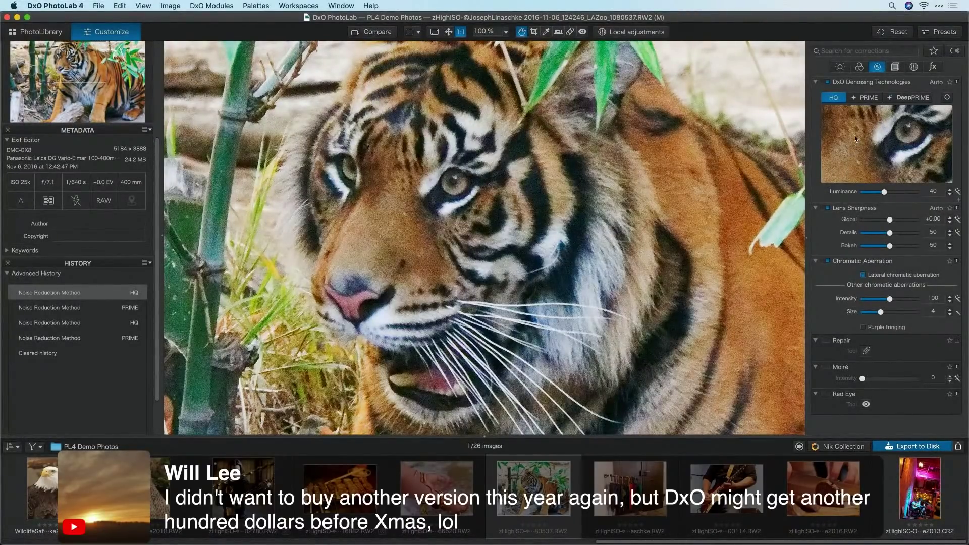
left_click(866, 100)
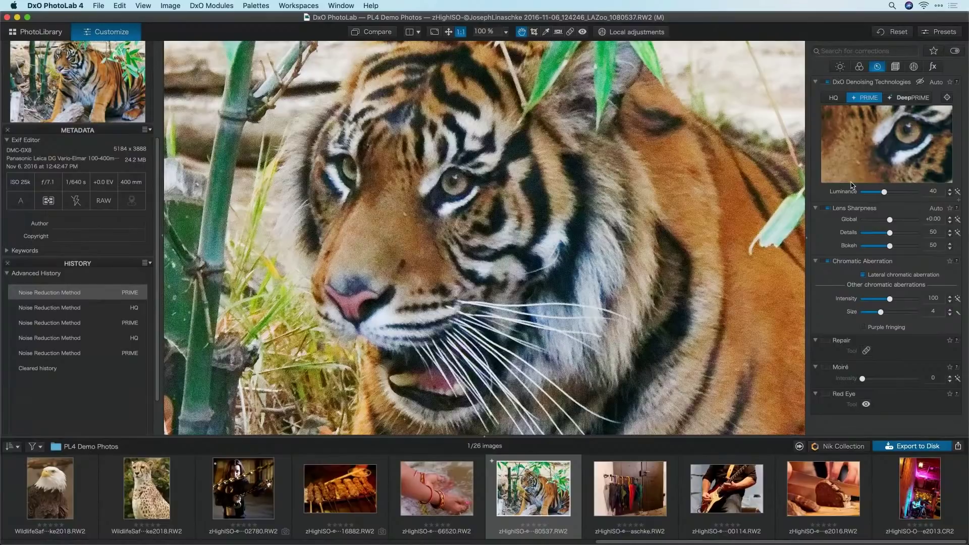
left_click(911, 98)
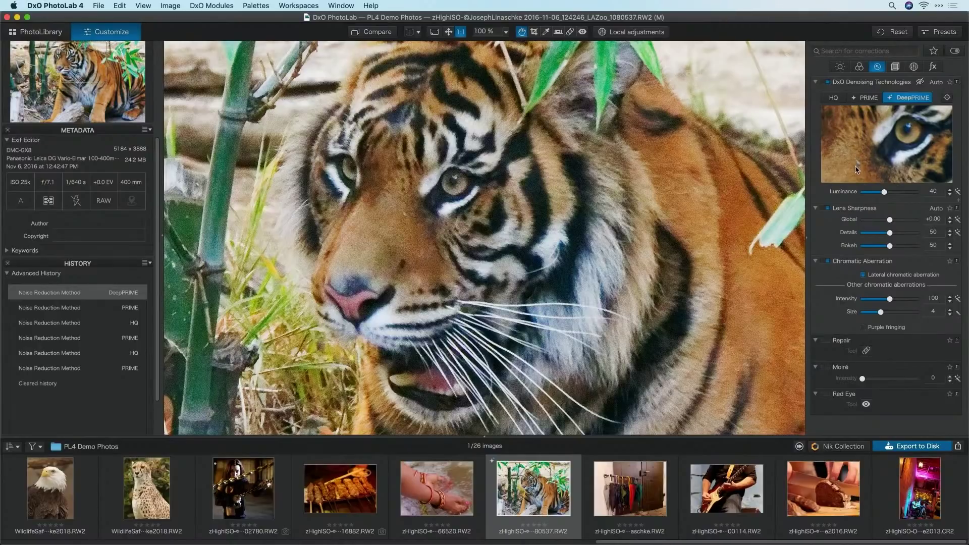
left_click(833, 98)
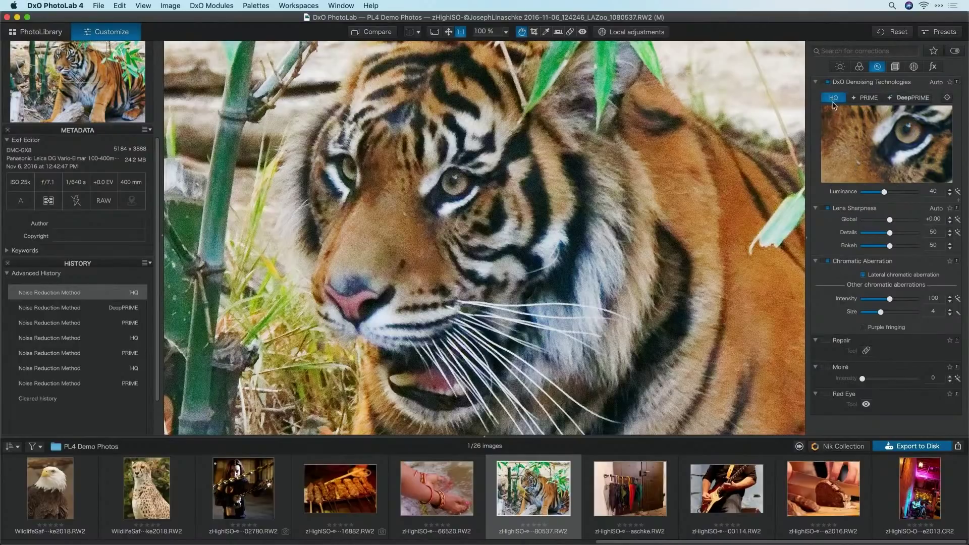
left_click(861, 98)
left_click(896, 99)
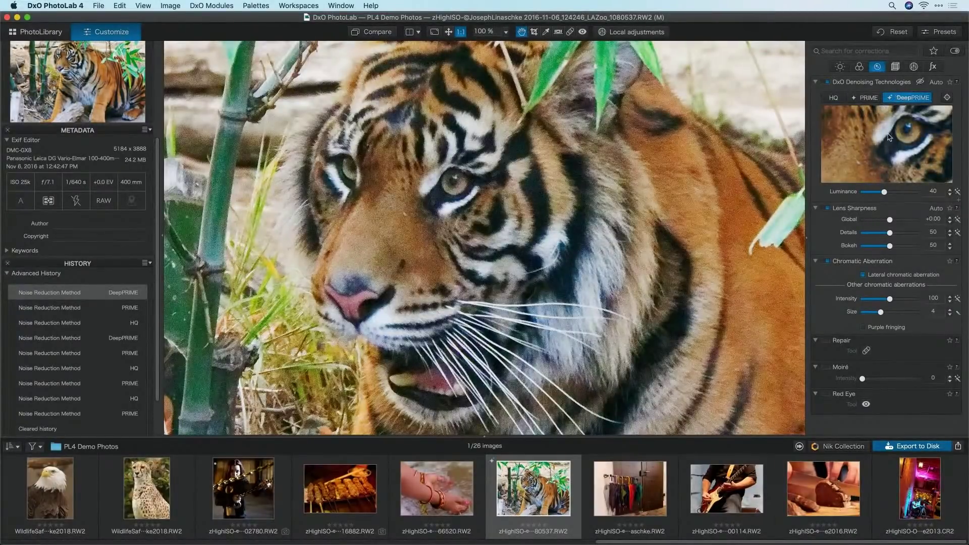
Export the tiger photo using the Standard output JPEG option, with the destination folder set to Original image folder.
left_click(890, 157)
key("super+k")
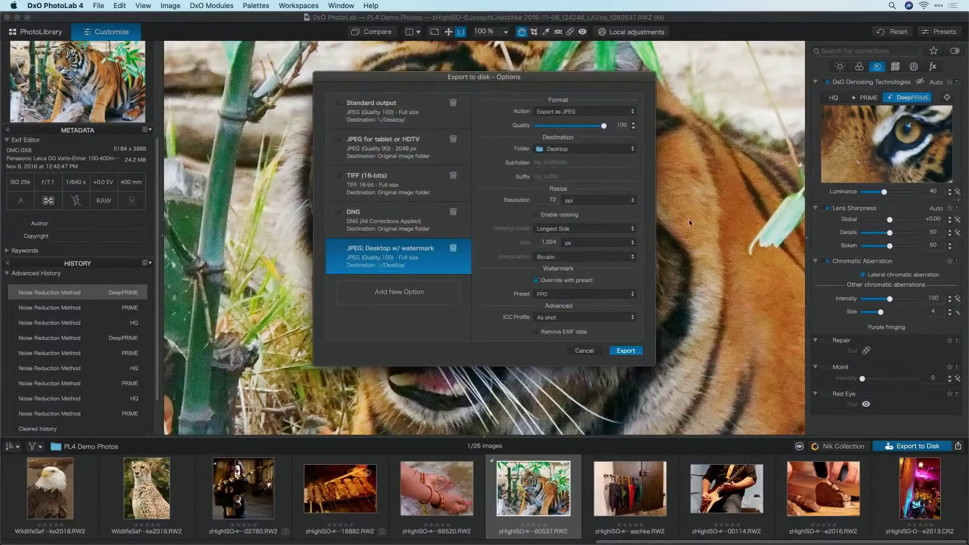
left_click(413, 107)
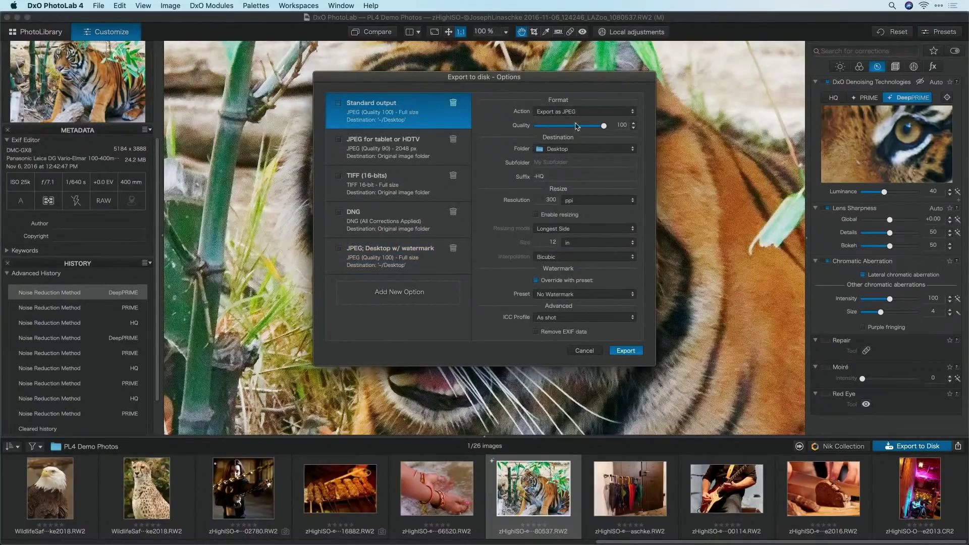
left_click(565, 149)
left_click(566, 141)
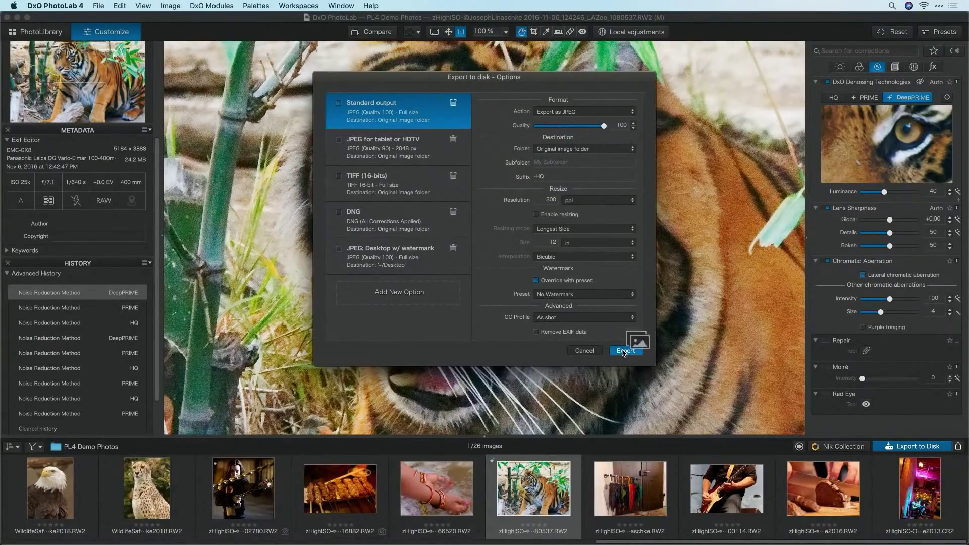
left_click(624, 350)
left_click(798, 447)
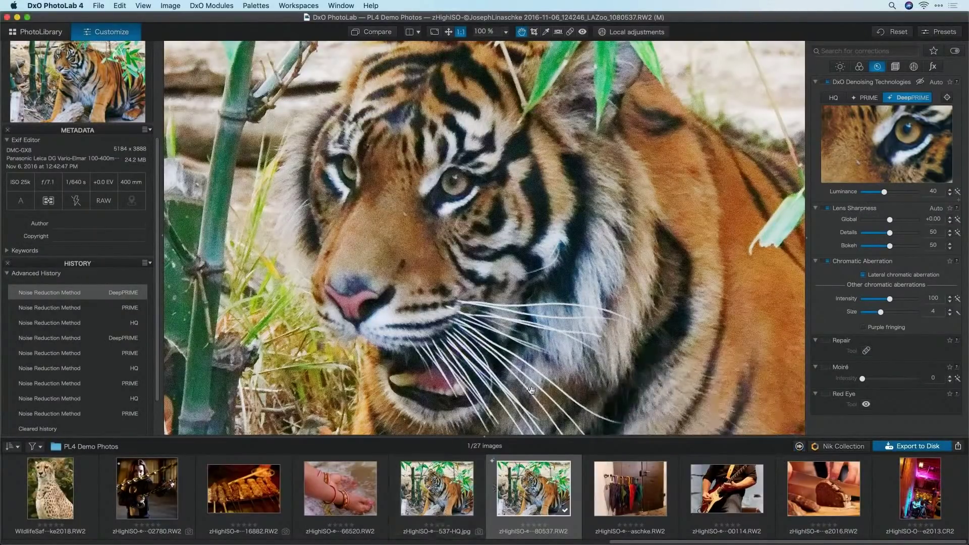
Set an exported JPEG of the tiger photo as the reference image for comparison.
left_click(145, 7)
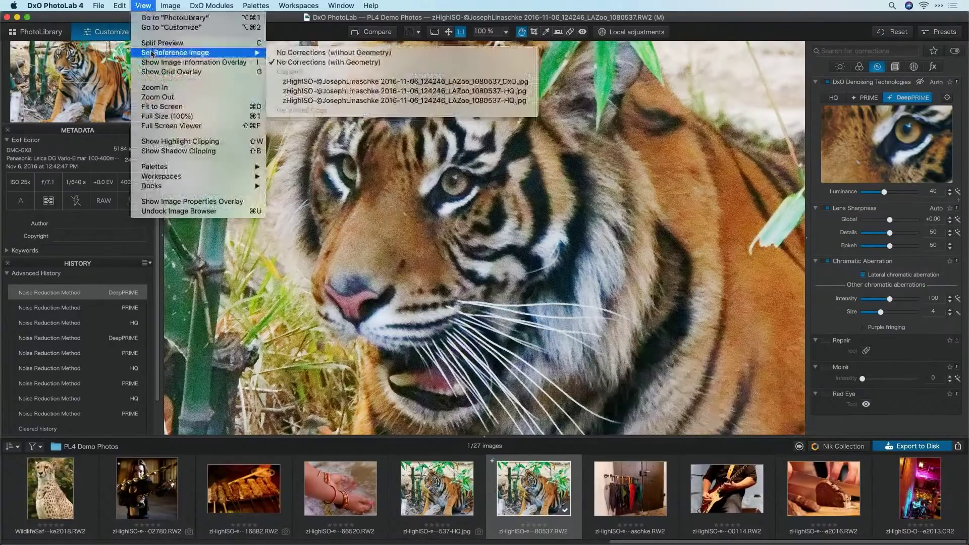
mouse_move(199, 53)
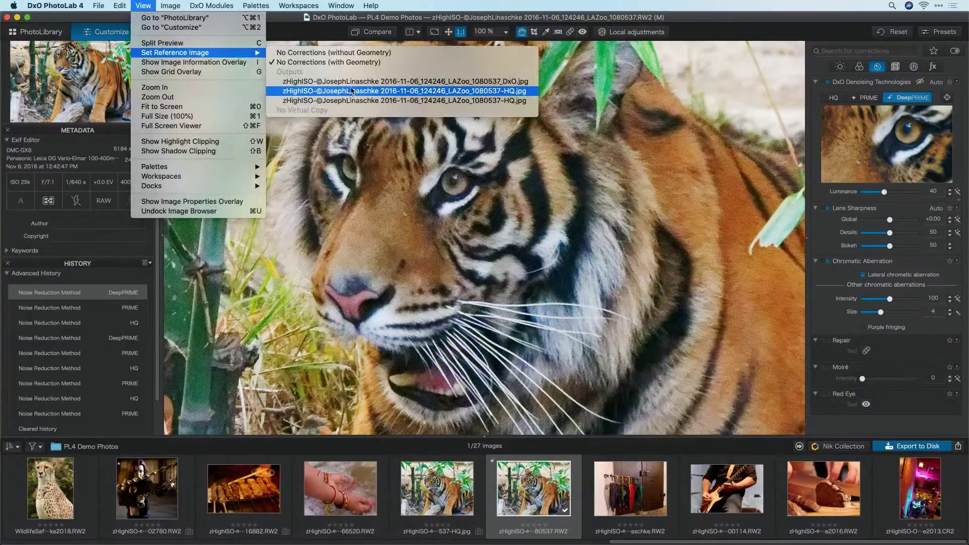
left_click(352, 81)
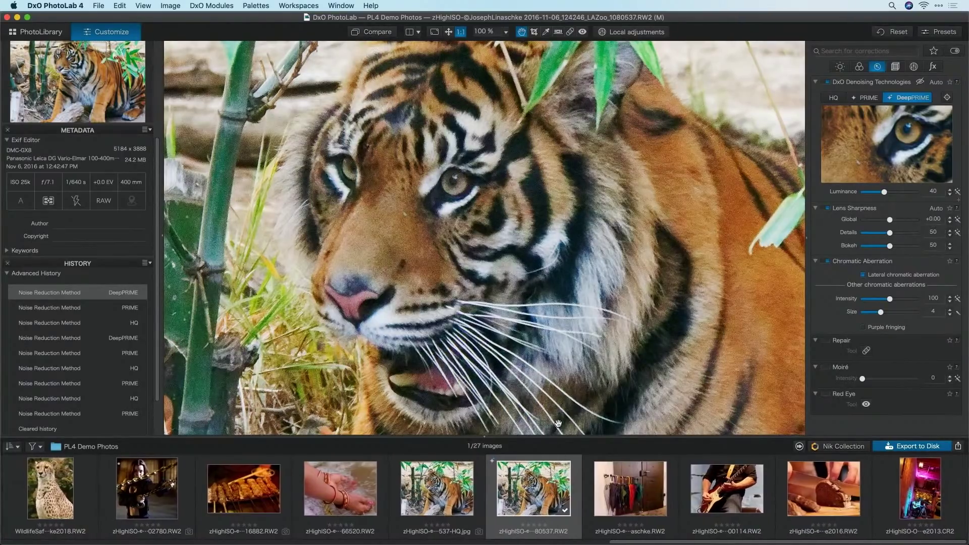
Open the umbrella photo, inspect it at full view and 100%, and centre the denoising preview beside the yellow umbrella handle.
left_click(605, 479)
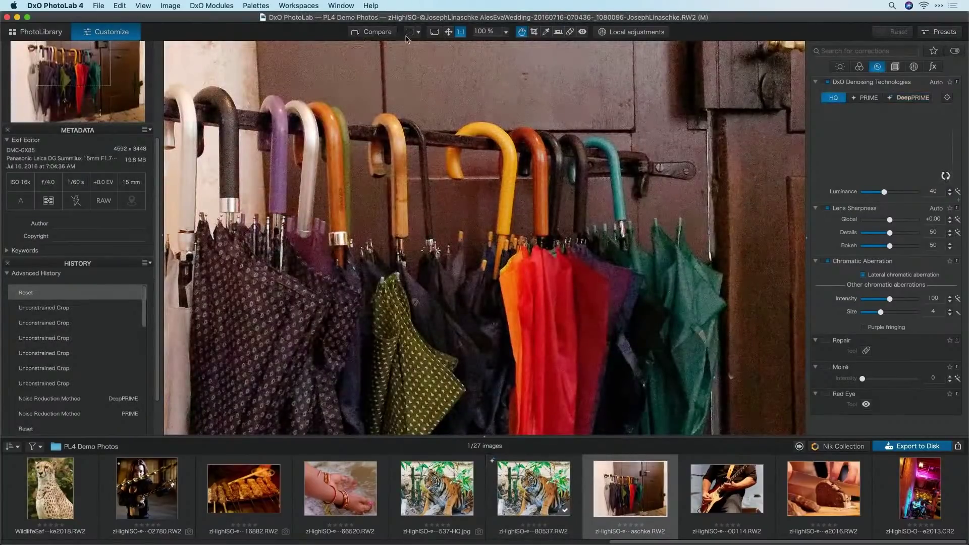
left_click(448, 32)
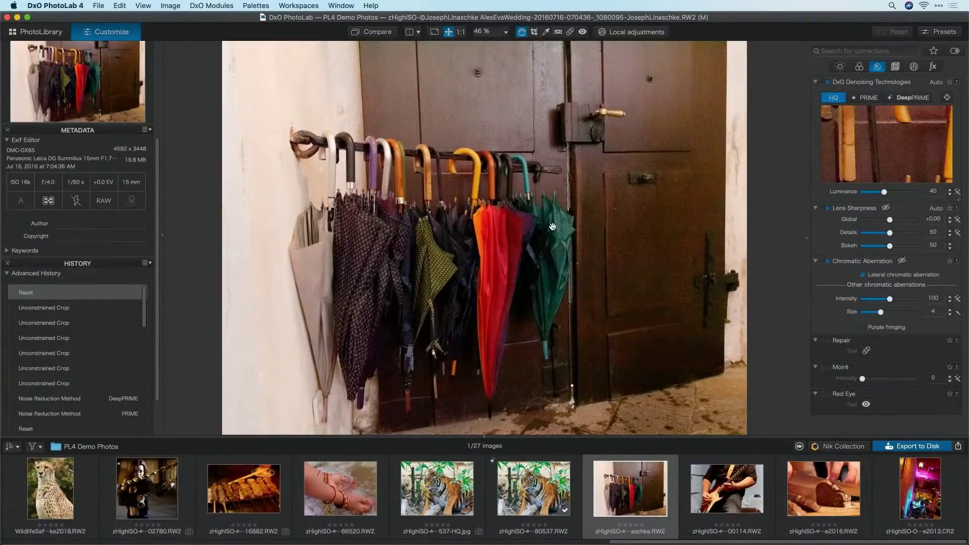
left_click(460, 32)
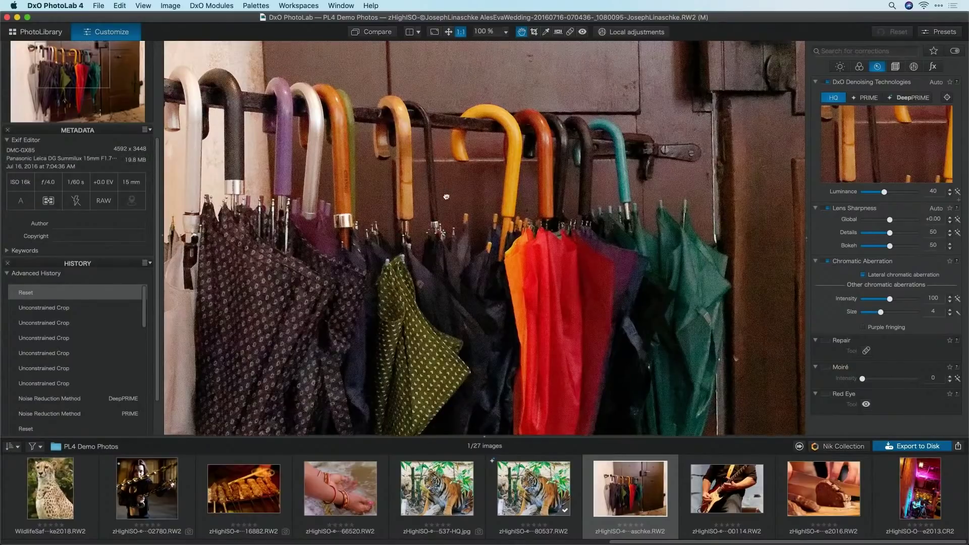
left_click_drag(446, 196, 448, 222)
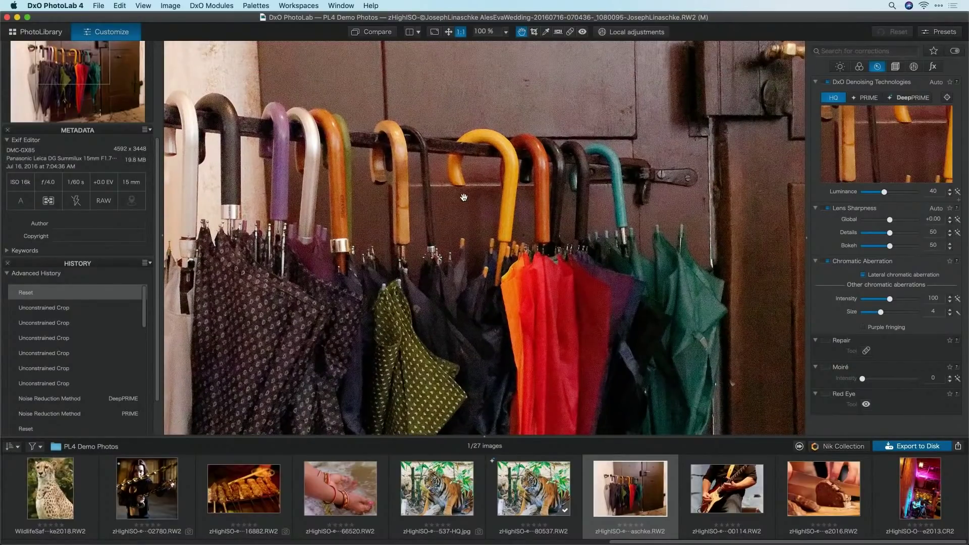
left_click(947, 97)
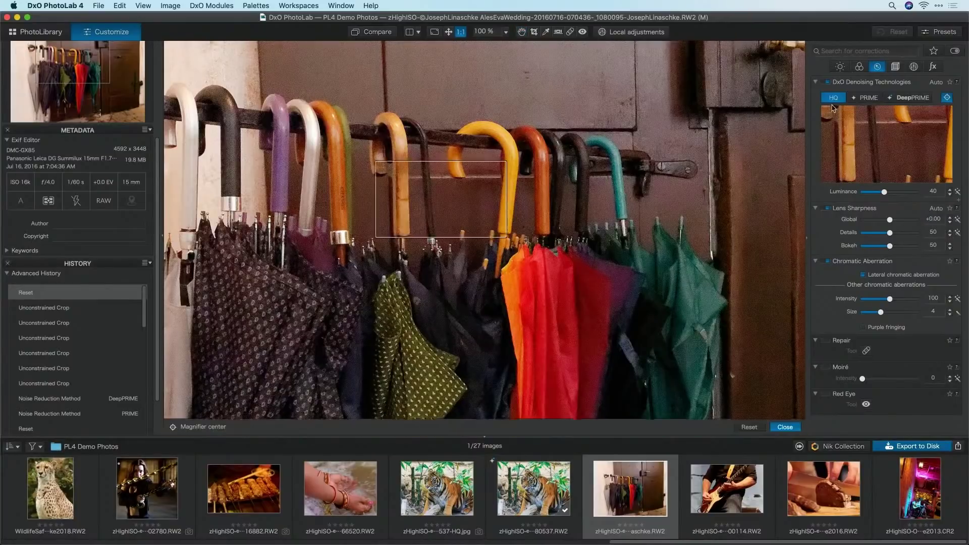
left_click(462, 153)
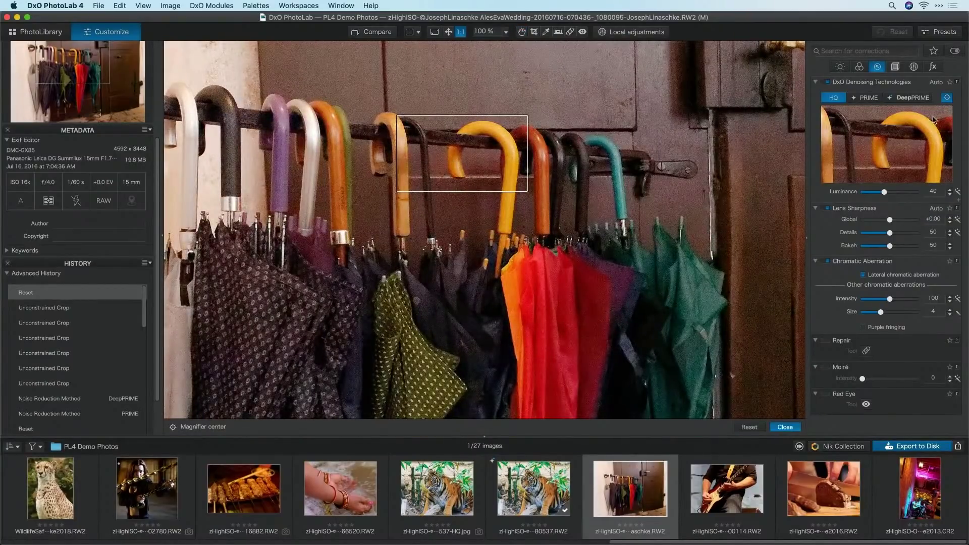
left_click(946, 98)
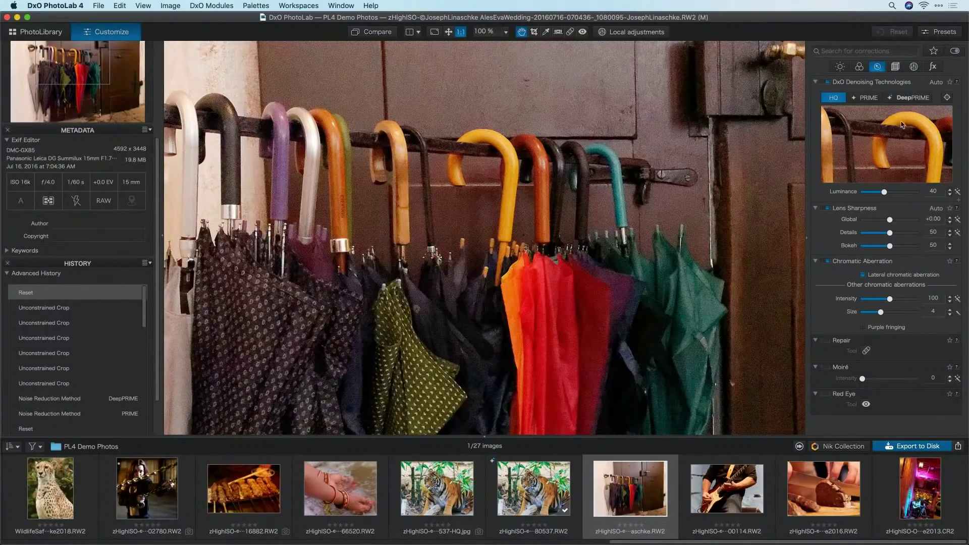
Try PRIME denoising on the umbrella photo, switch it to DeepPRIME and compare the preview with the original.
left_click(867, 98)
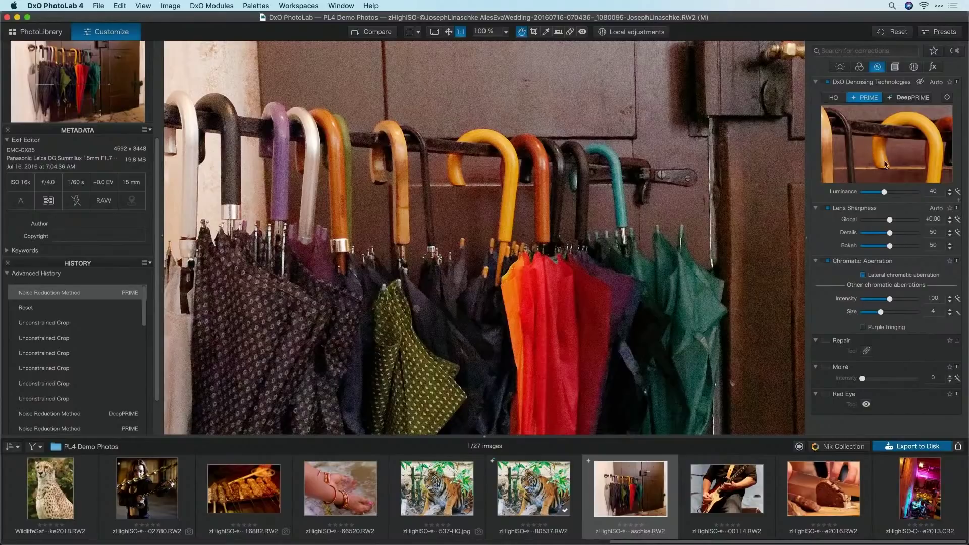
left_click(907, 98)
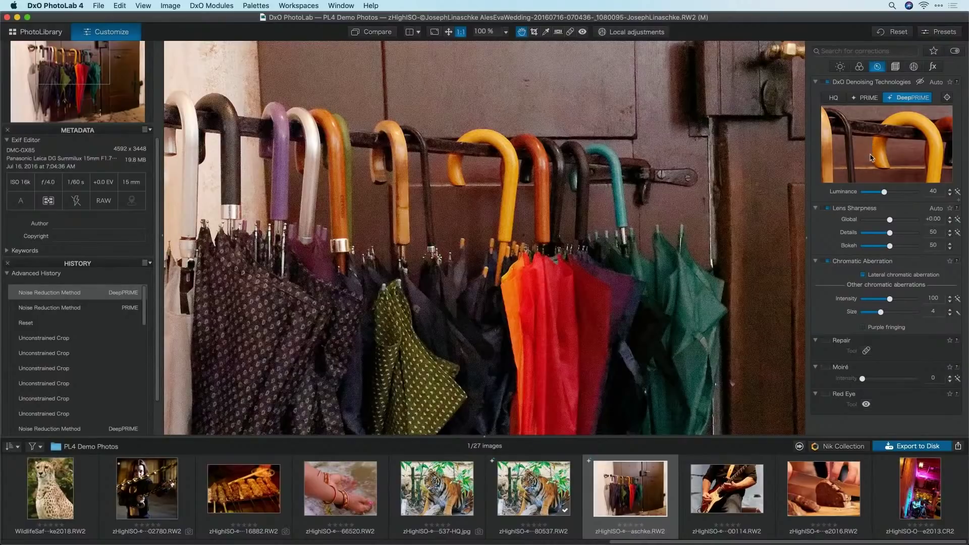
left_click(912, 164)
Open the electric guitar photo, inspect it at full view and 100%, and centre the denoising preview on the picking hand.
left_click(709, 465)
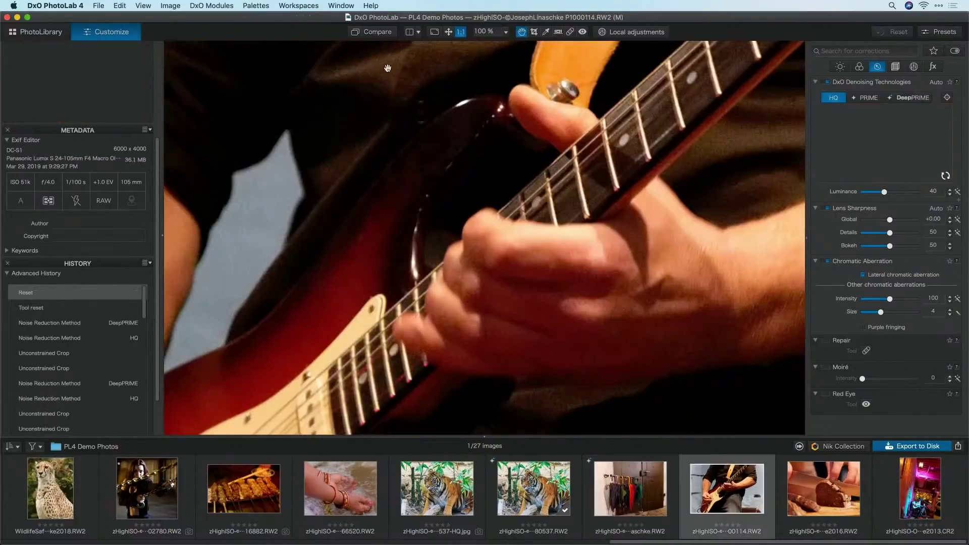
left_click(448, 32)
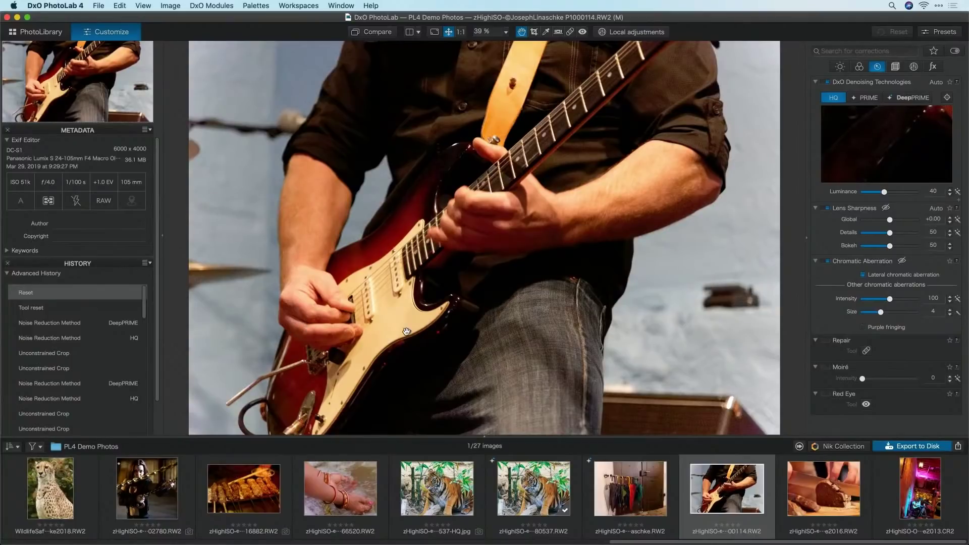
left_click(460, 32)
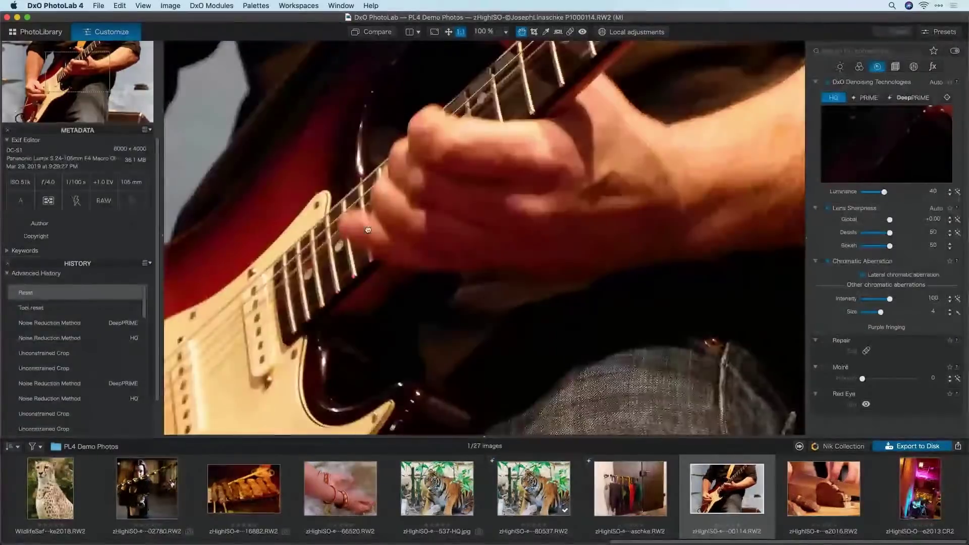
scroll(550, 201, "down", 5)
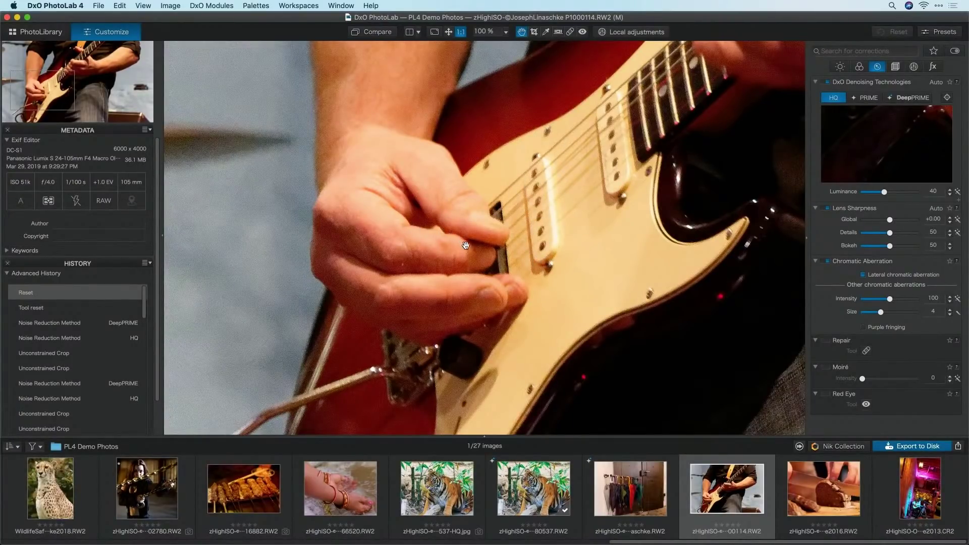
left_click(946, 97)
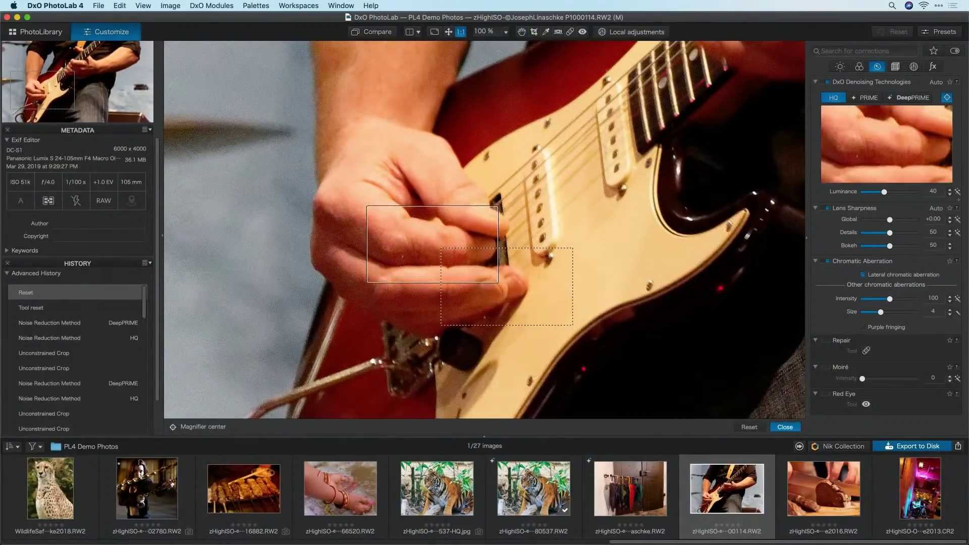
left_click(487, 247)
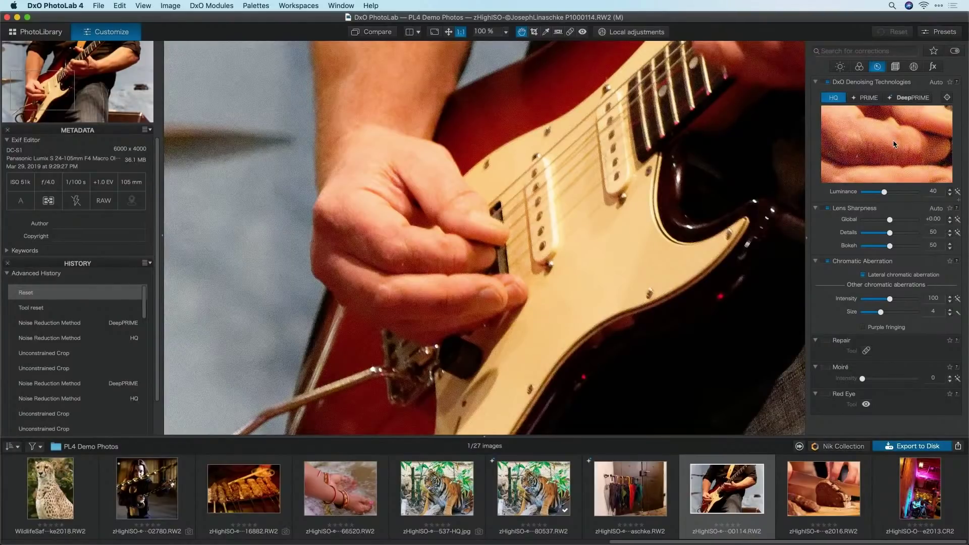
Try PRIME denoising on the electric guitar photo, set it to DeepPRIME and check the preview magnifier area.
left_click(866, 98)
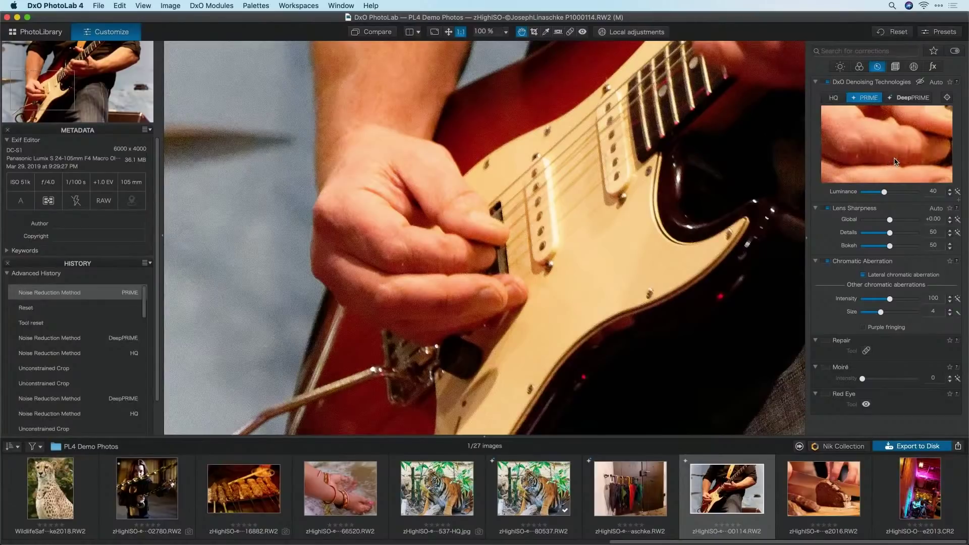
left_click(914, 98)
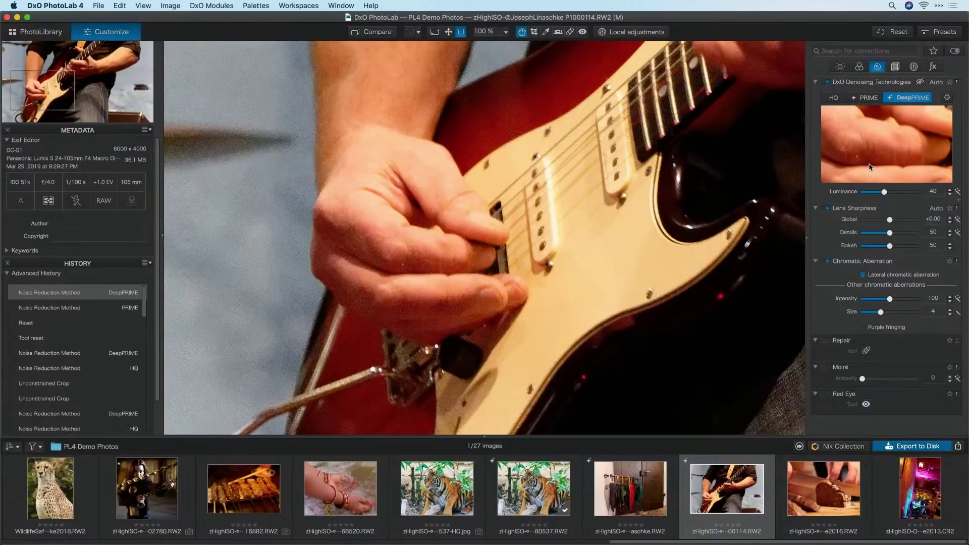
left_click(946, 98)
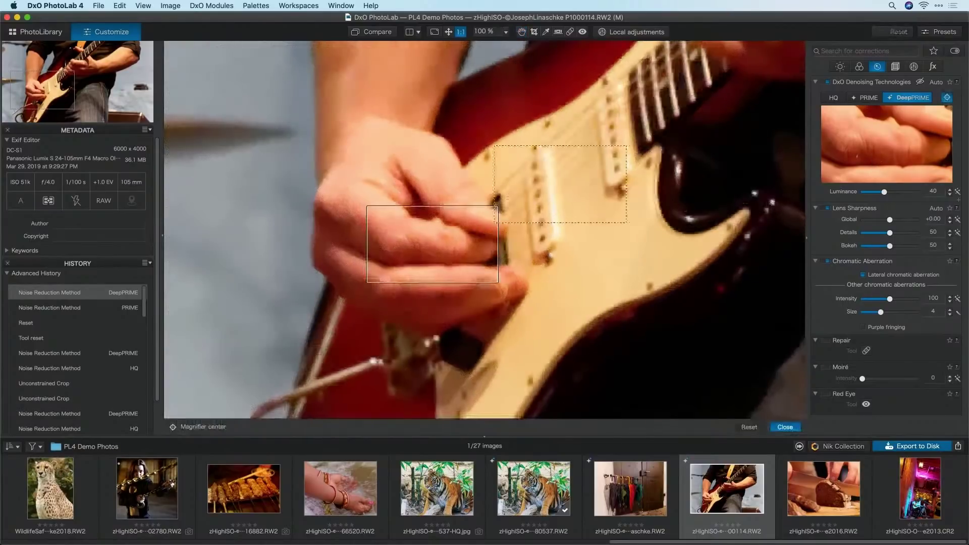
left_click(947, 98)
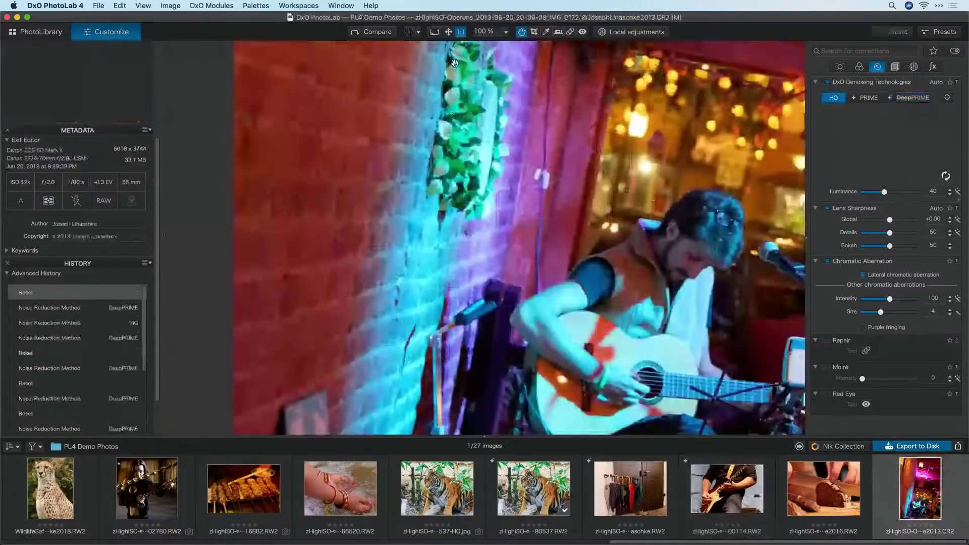
View the neon-lit acoustic guitarist photo in full and at 100%, and centre the denoising preview beside the guitarist's face.
left_click(449, 32)
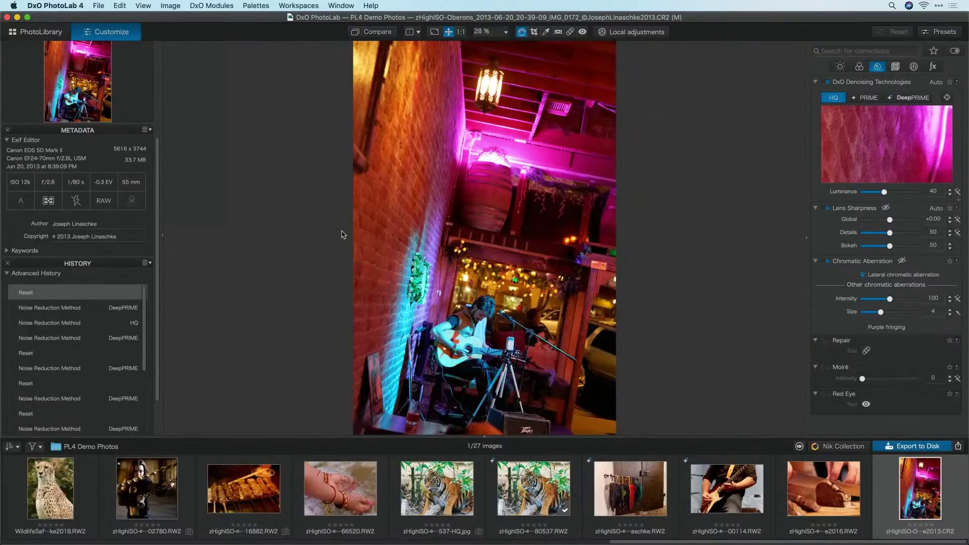
left_click(460, 32)
left_click_drag(515, 284, 466, 77)
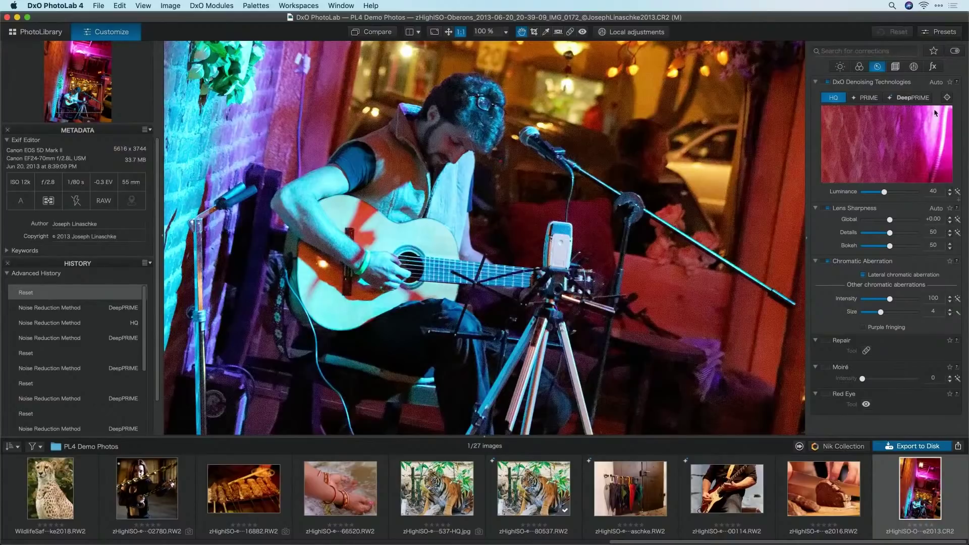
left_click(946, 98)
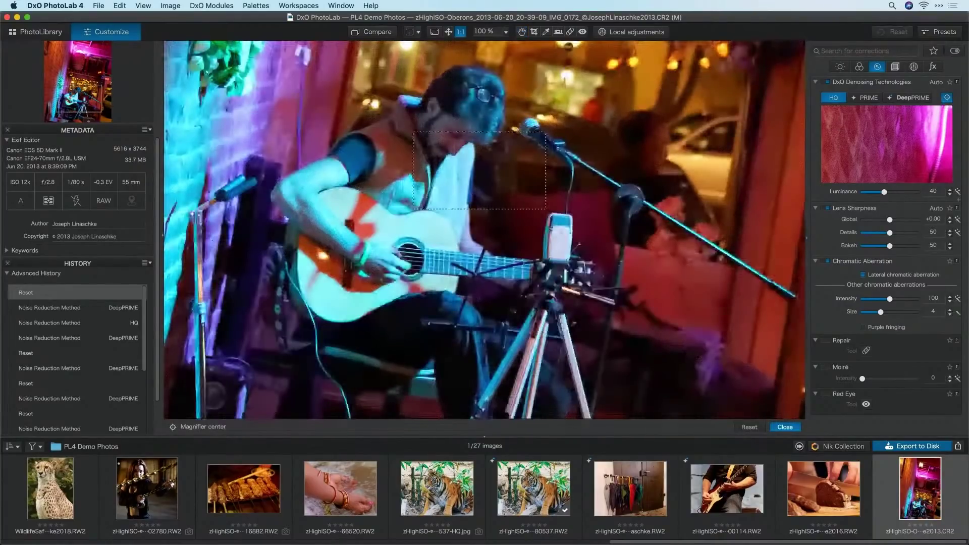
left_click(486, 162)
Apply DeepPRIME denoising to the acoustic guitarist photo and recentre the preview on the arm and guitar body.
left_click(912, 97)
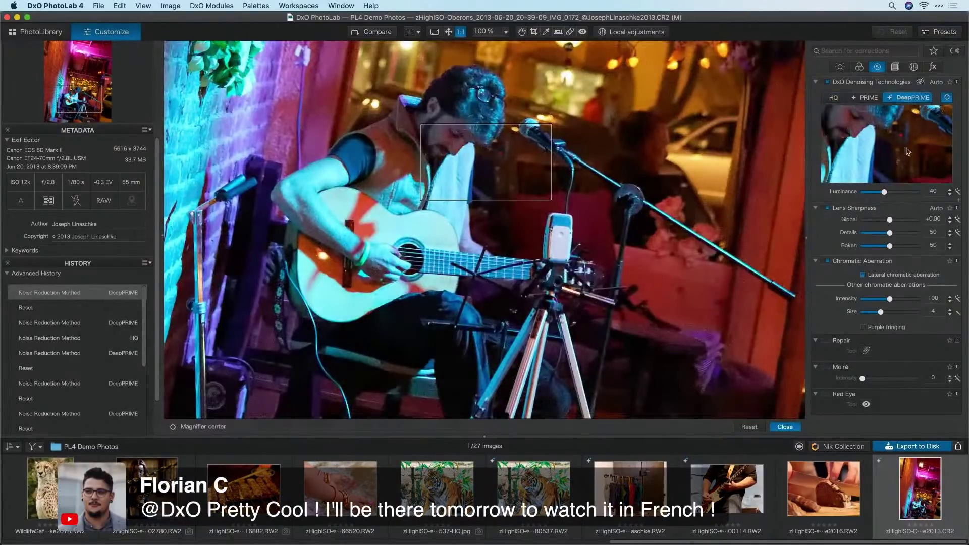
left_click(337, 199)
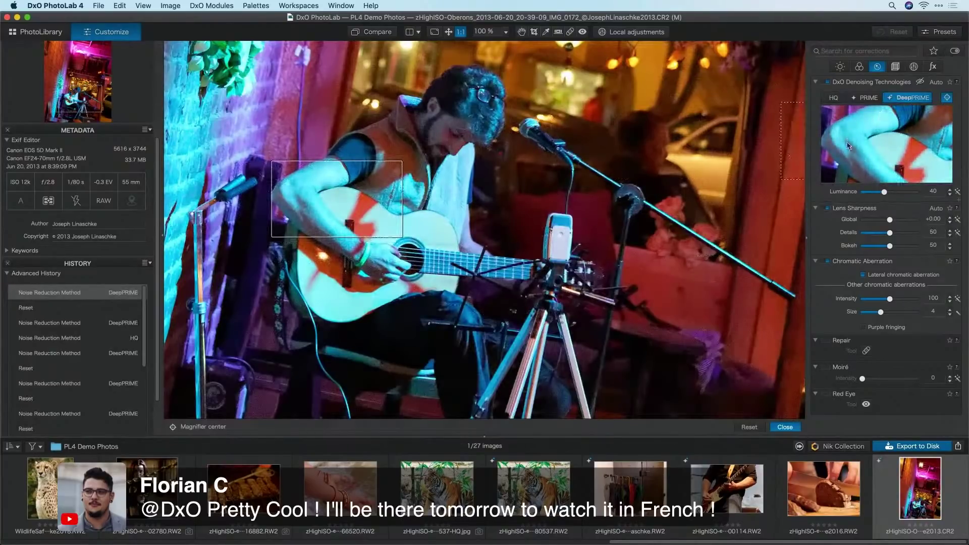
left_click(947, 99)
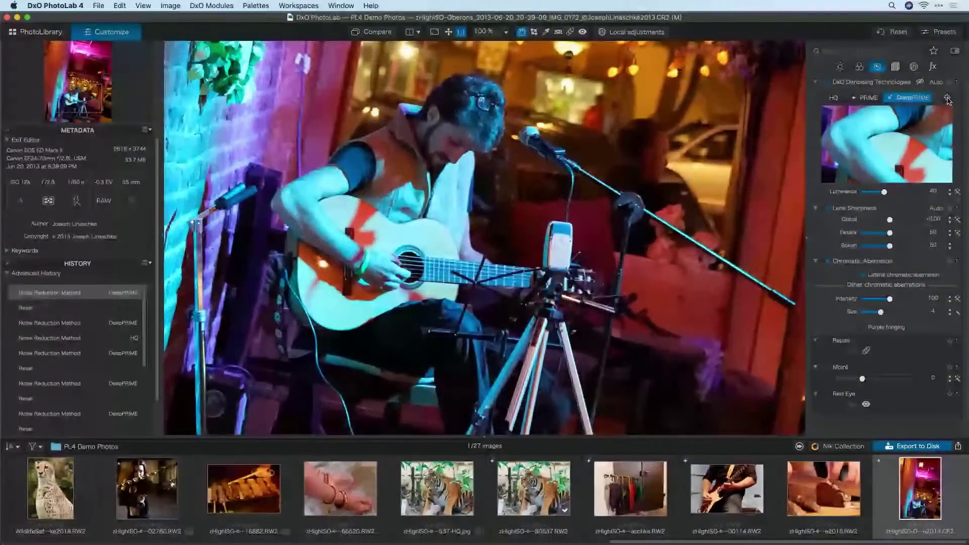